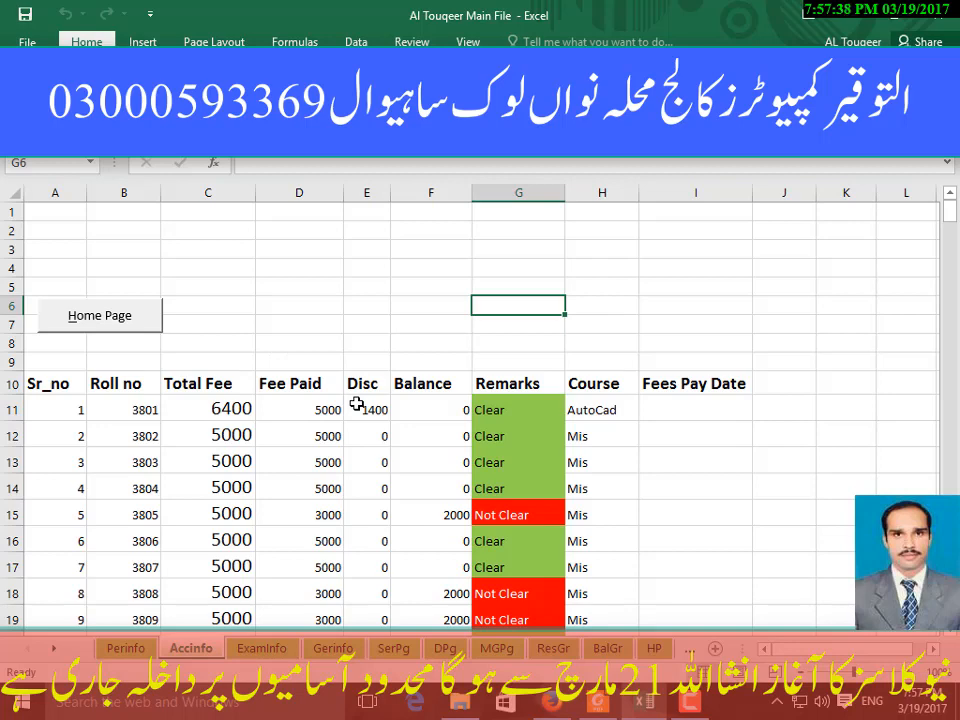
left_click_drag(518, 410, 489, 223)
left_click_drag(950, 360, 937, 195)
left_click(625, 306)
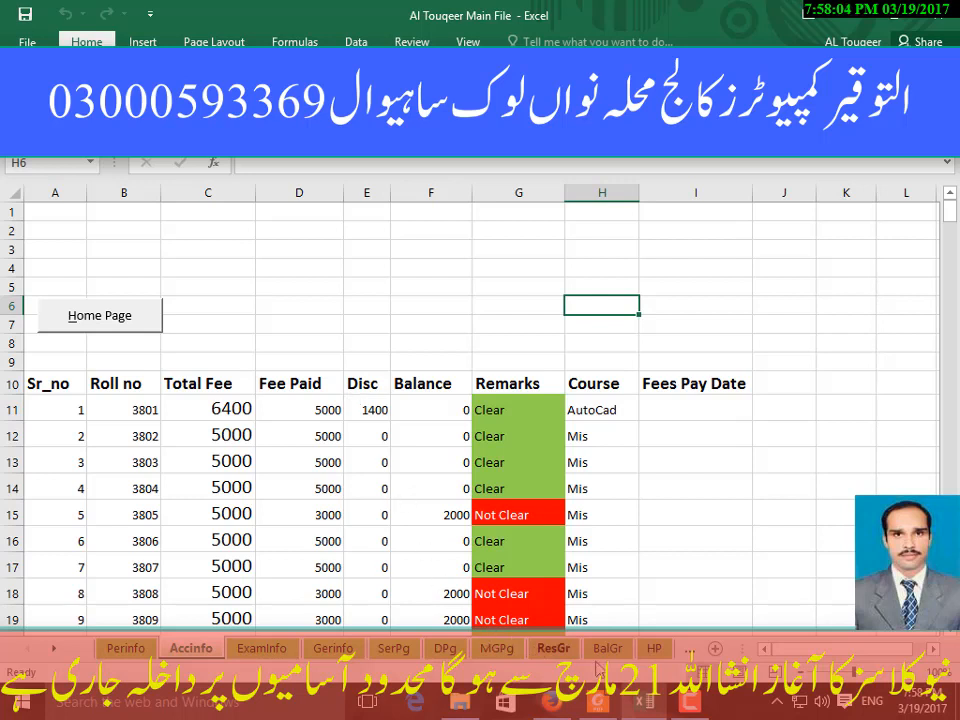
left_click(690, 708)
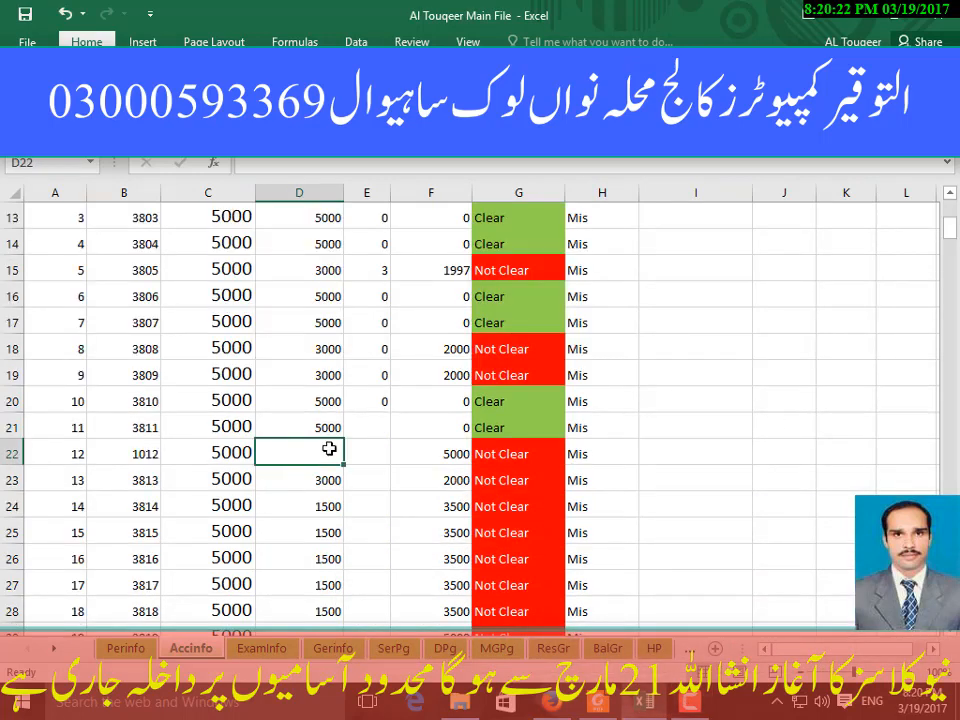
Enter a fee paid of 4500 and a discount of 300 for the student in row 22 of the Accinfo sheet
type("4500")
key("Return")
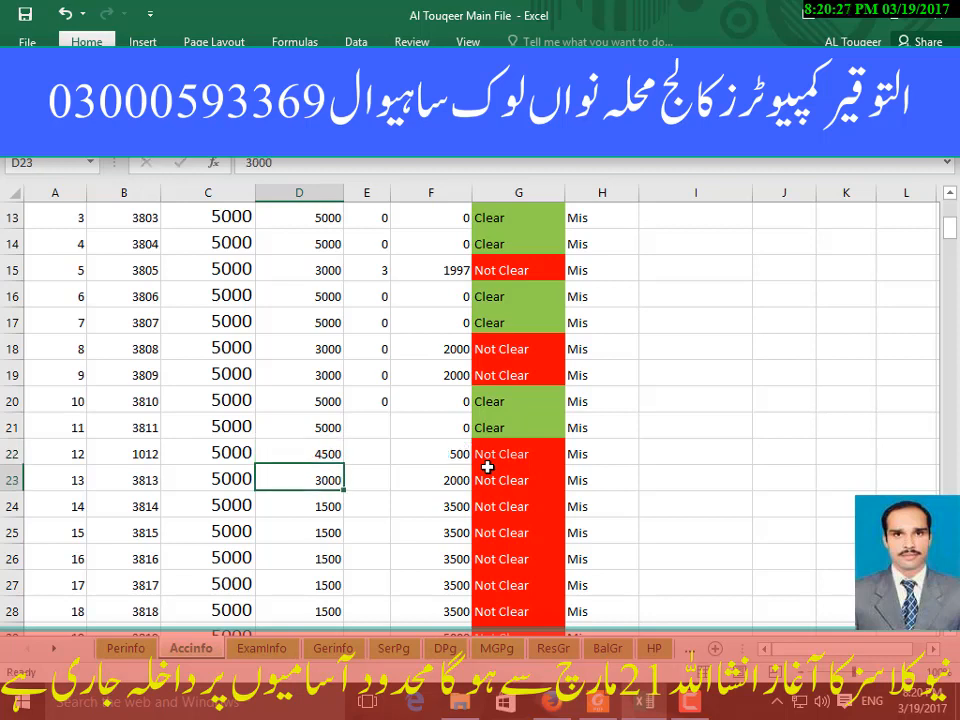
left_click(360, 454)
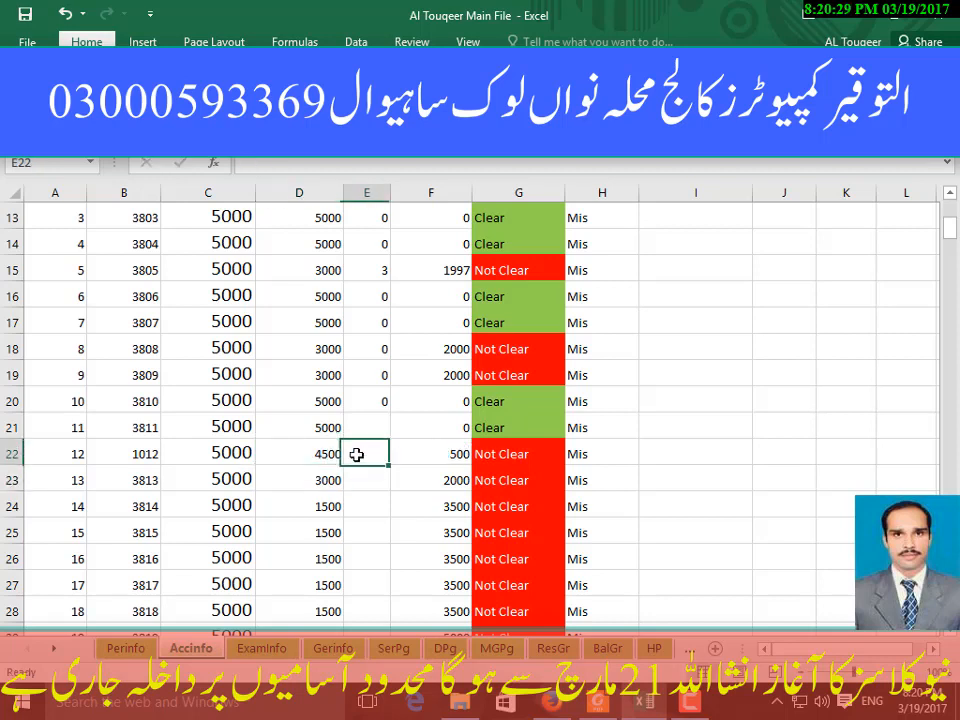
type("300")
key("Return")
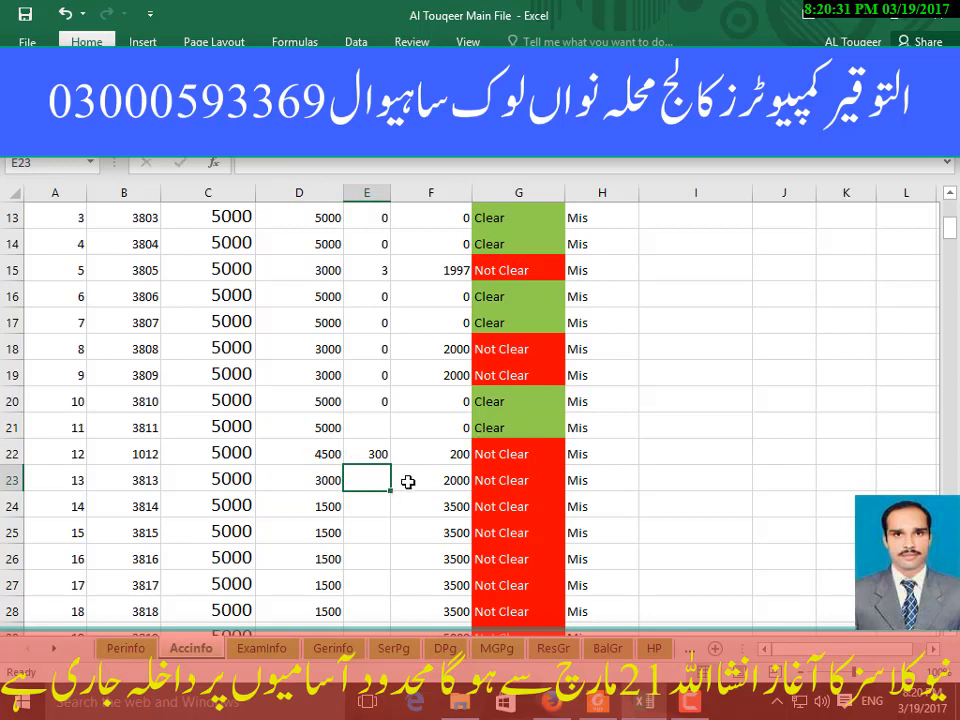
Examine the fee records on the Accinfo sheet, including the Fees Pay Date column, the roll numbers and row 22
left_click(320, 456)
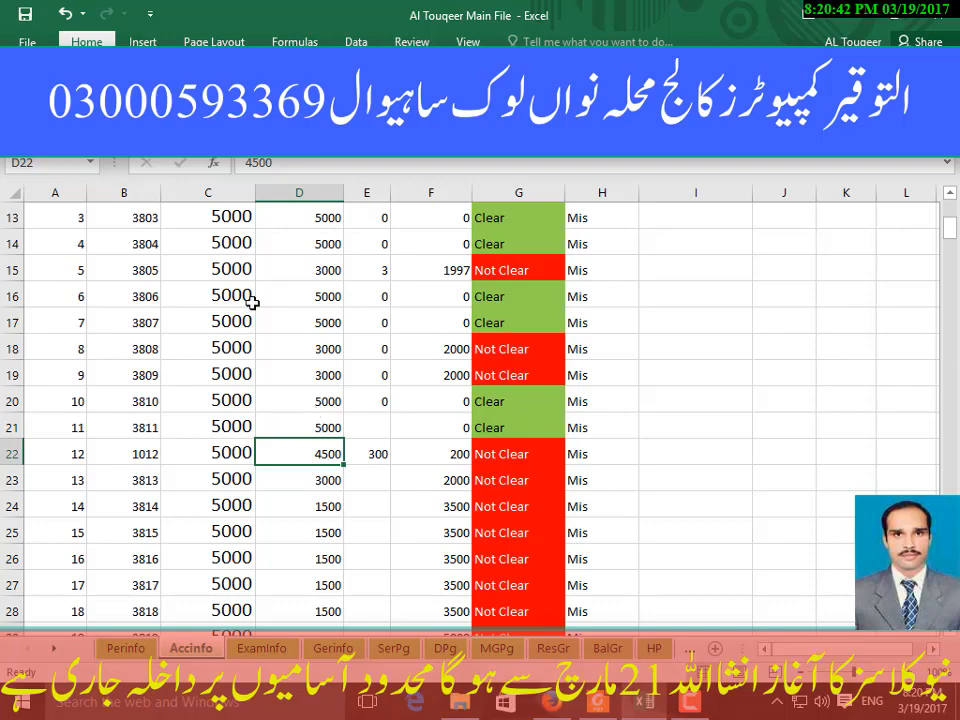
scroll(295, 375, "up", 3)
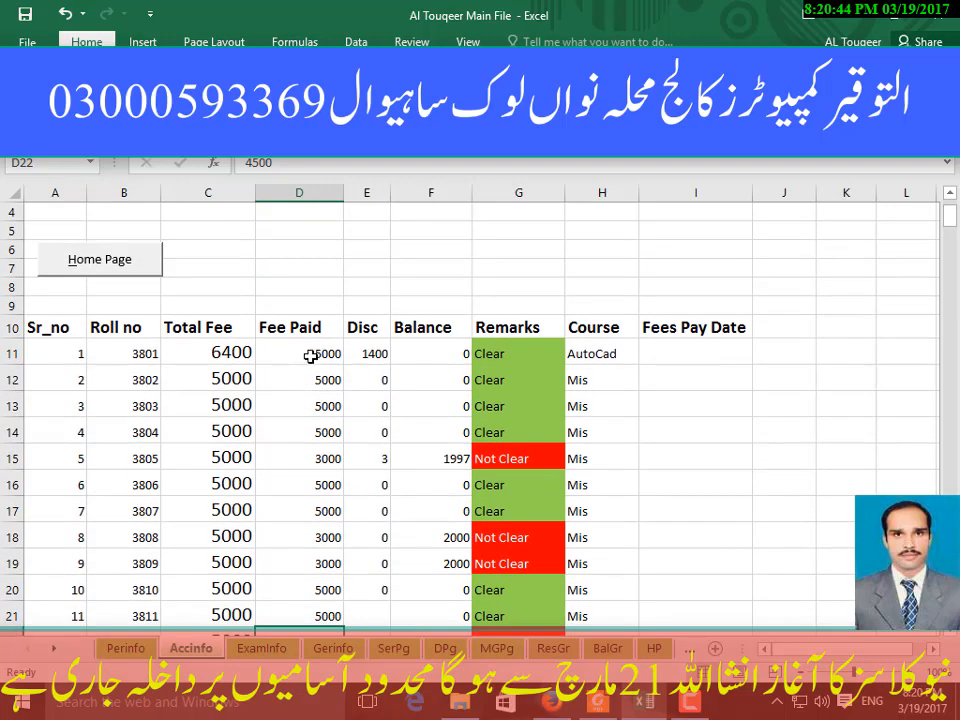
scroll(305, 365, "down", 2)
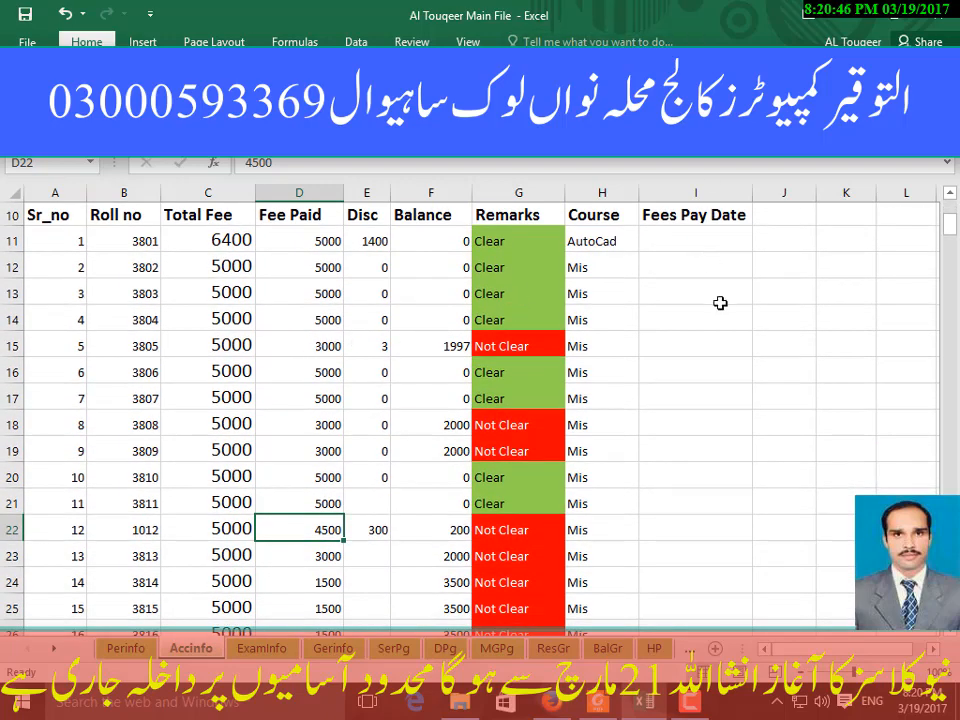
left_click(727, 215)
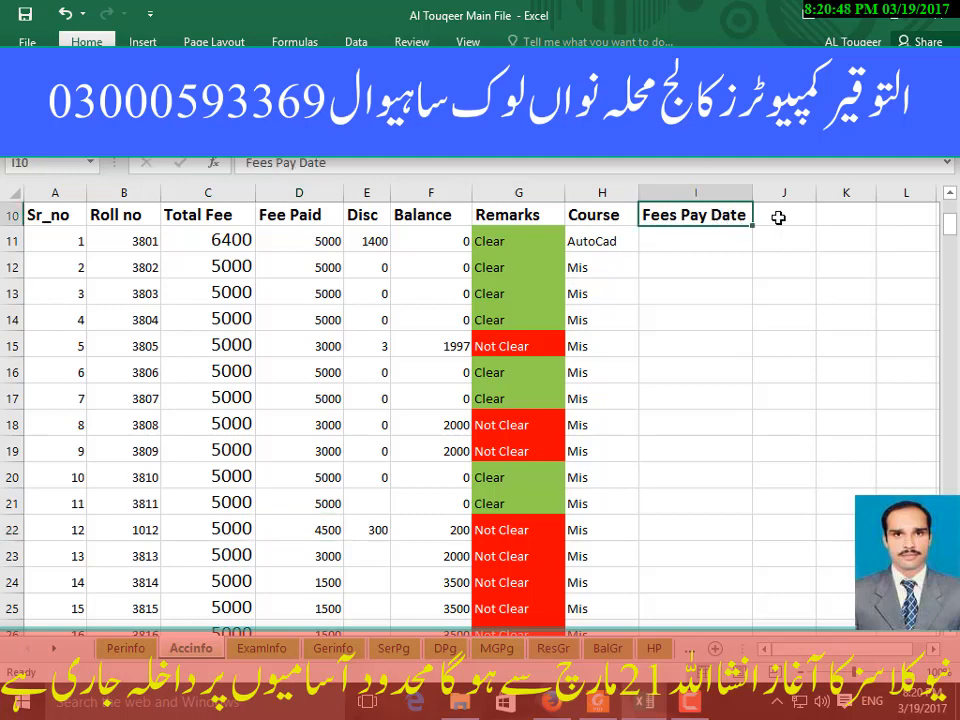
left_click(790, 285)
left_click_drag(147, 242, 141, 486)
left_click(152, 508)
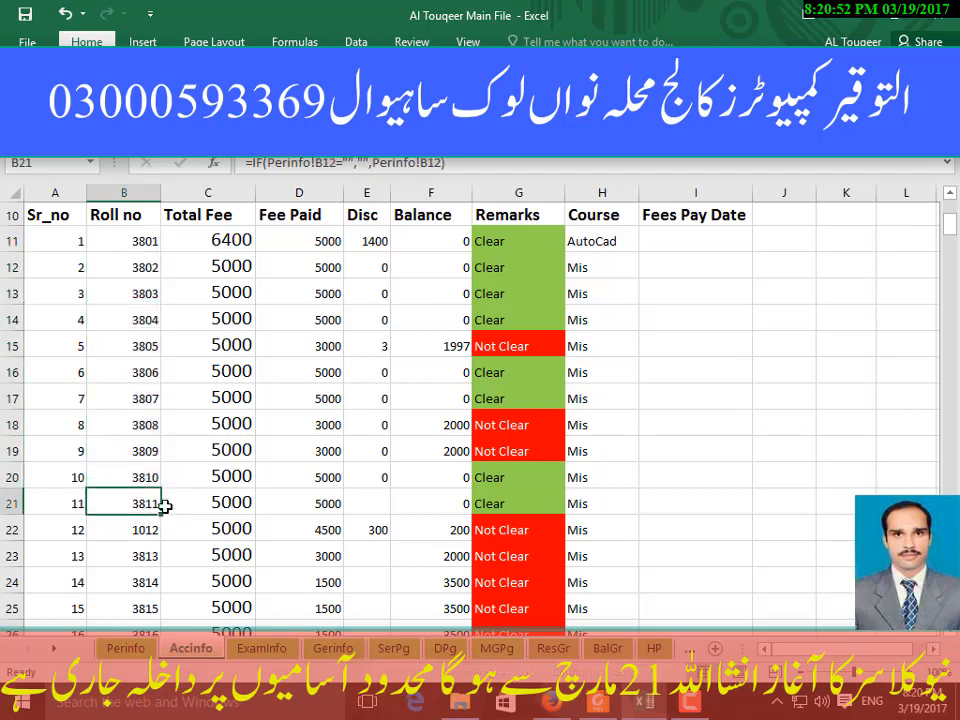
left_click(372, 528)
left_click(319, 523)
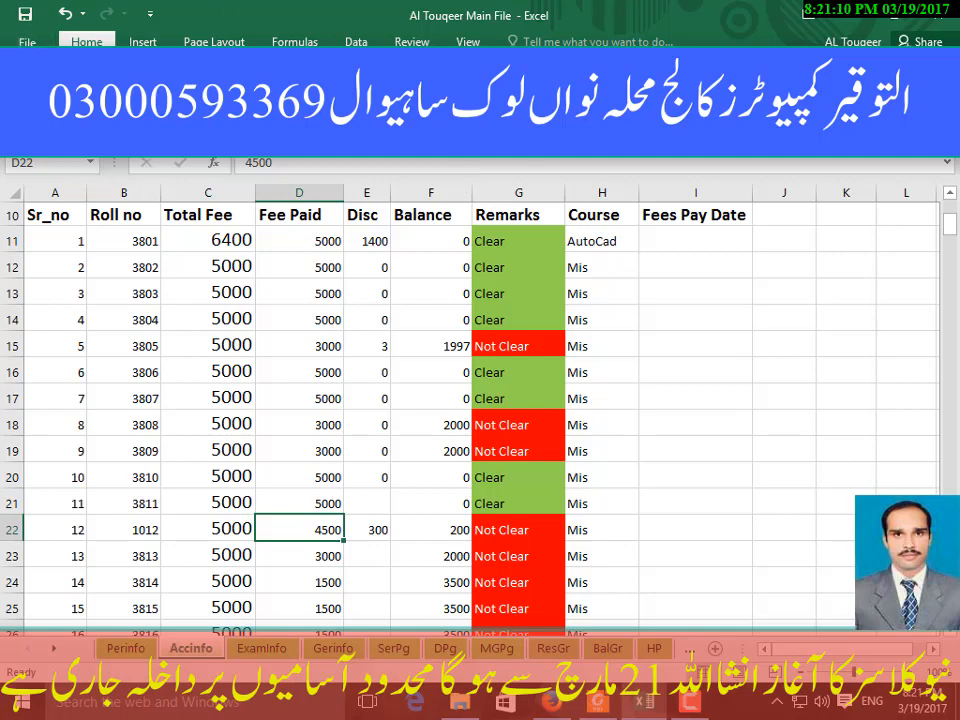
Open the Assignmentbook workbook and go to Sheet1
left_click(27, 42)
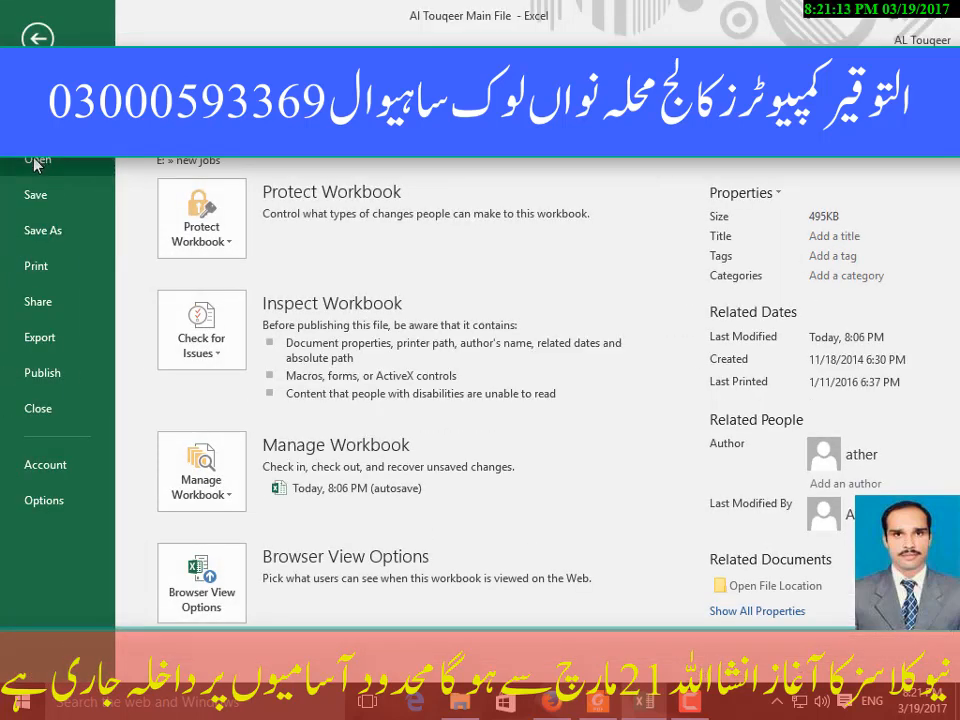
left_click(32, 159)
left_click(575, 225)
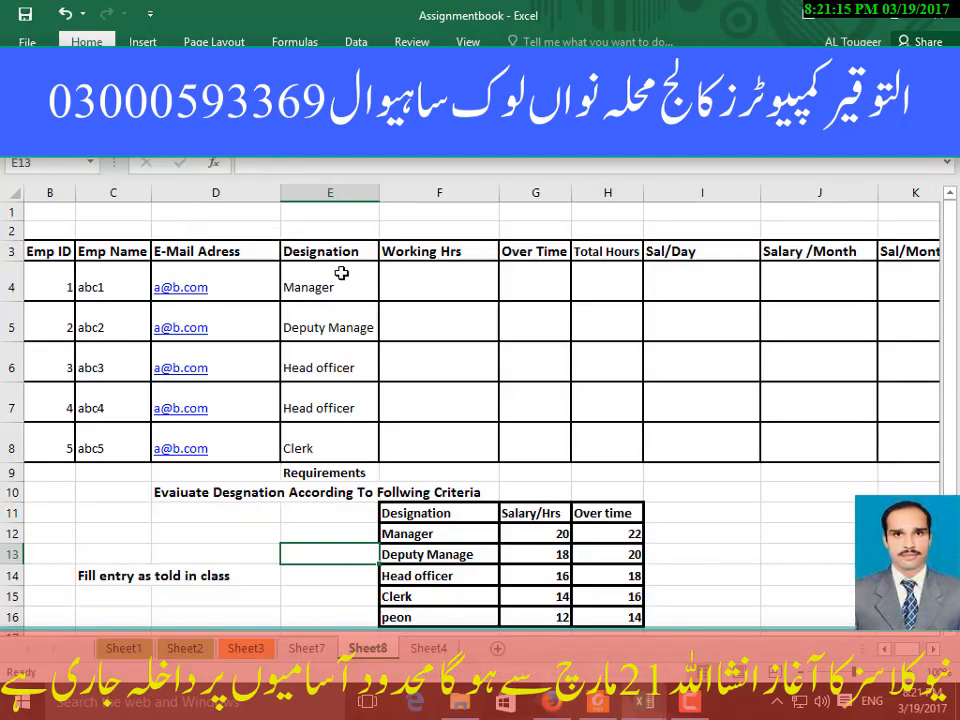
left_click(124, 648)
left_click(853, 416)
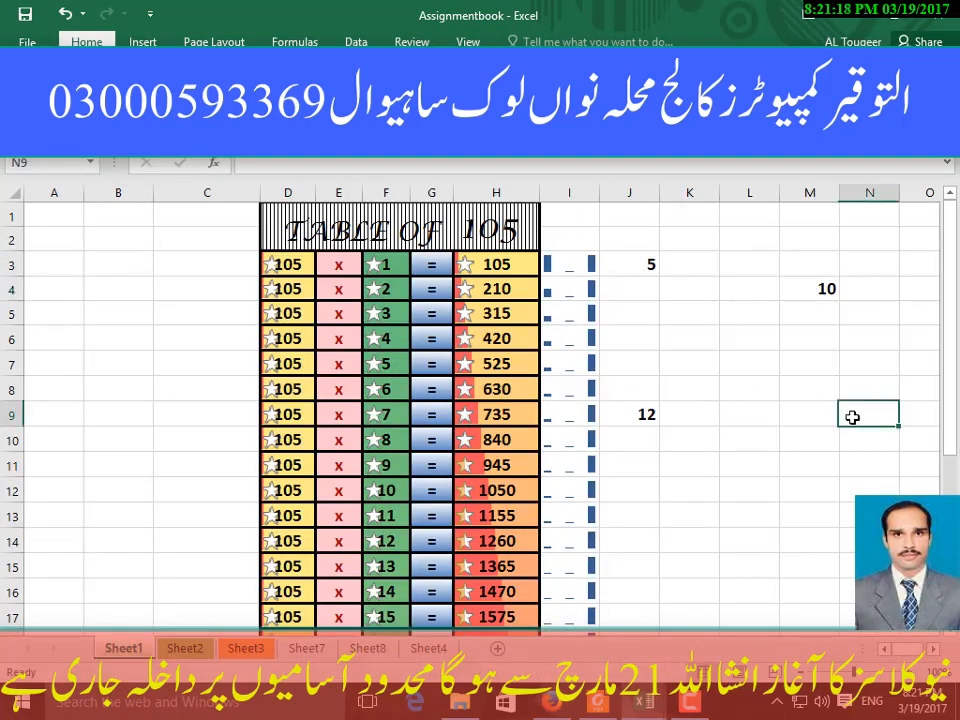
Set cell J9 to 45 and cell M4 to 62 beside the multiplication table on Sheet1
left_click(655, 418)
type("45")
key("Return")
left_click(834, 291)
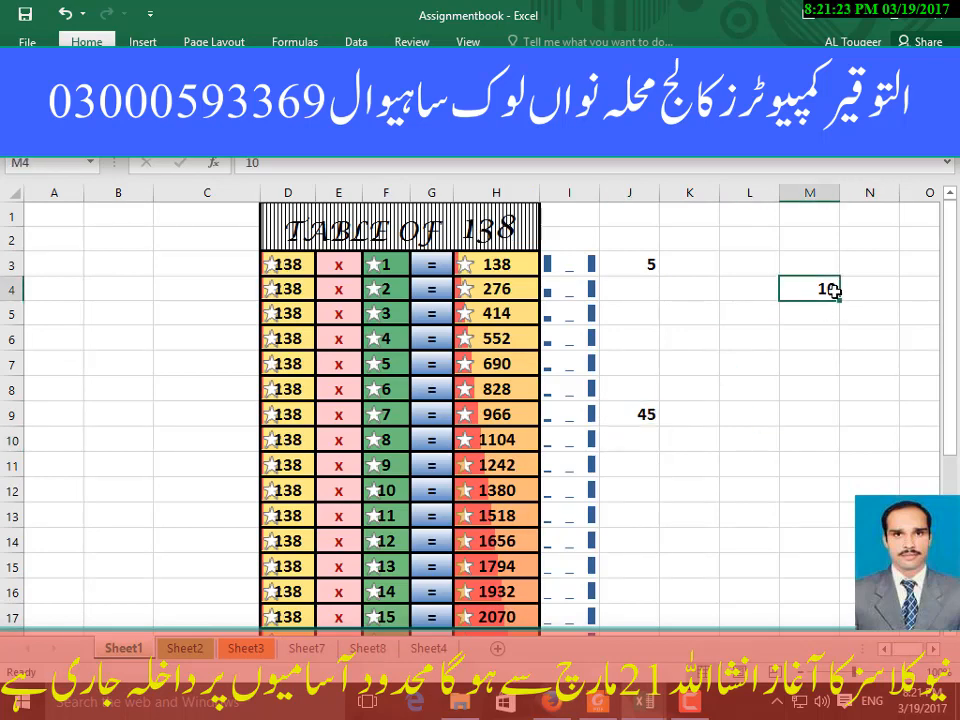
type("62")
key("Return")
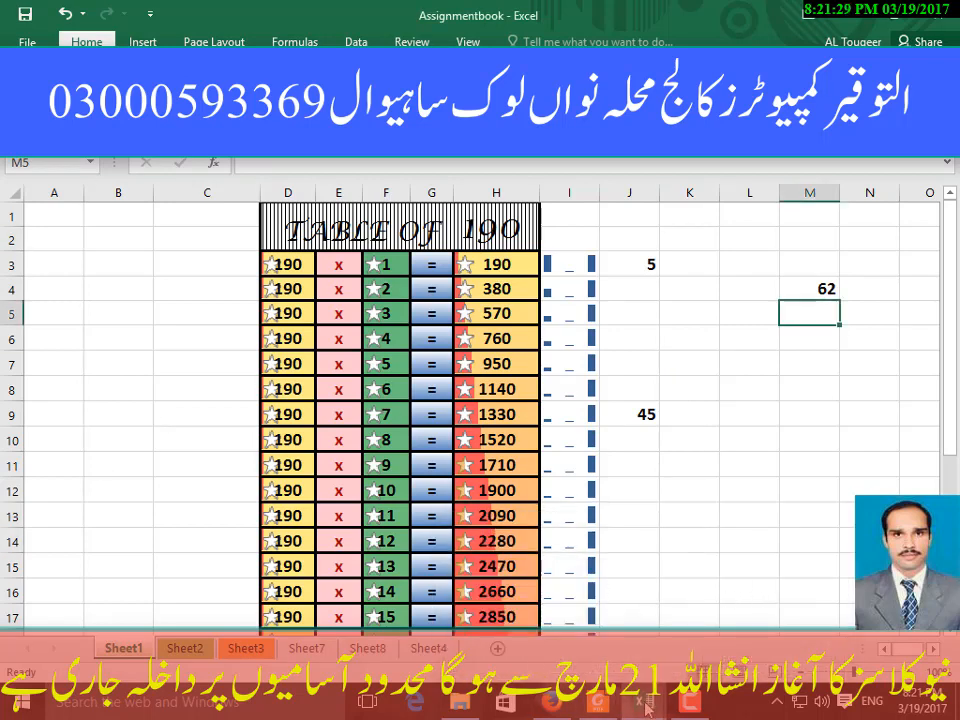
Arrange the two open workbook windows side by side with the Vertical option
mouse_move(645, 702)
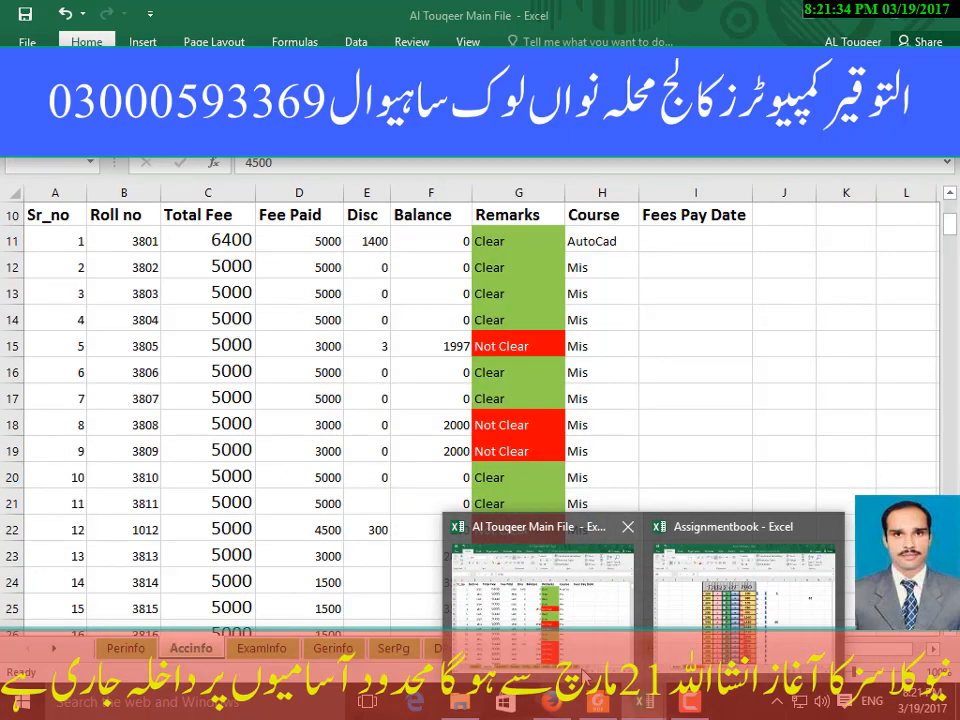
left_click(686, 592)
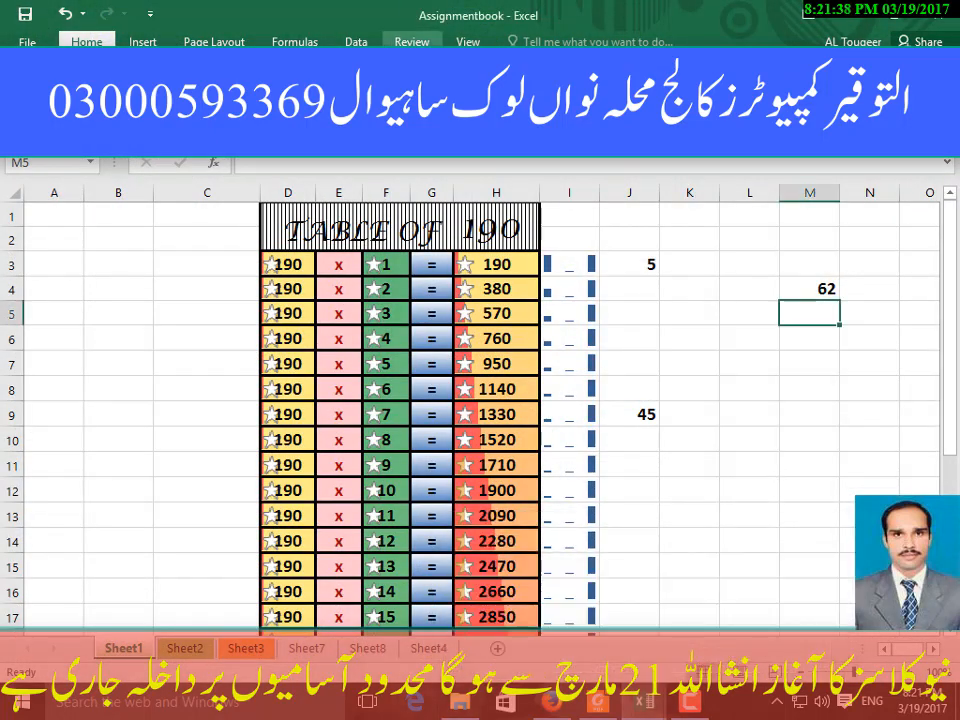
left_click(468, 41)
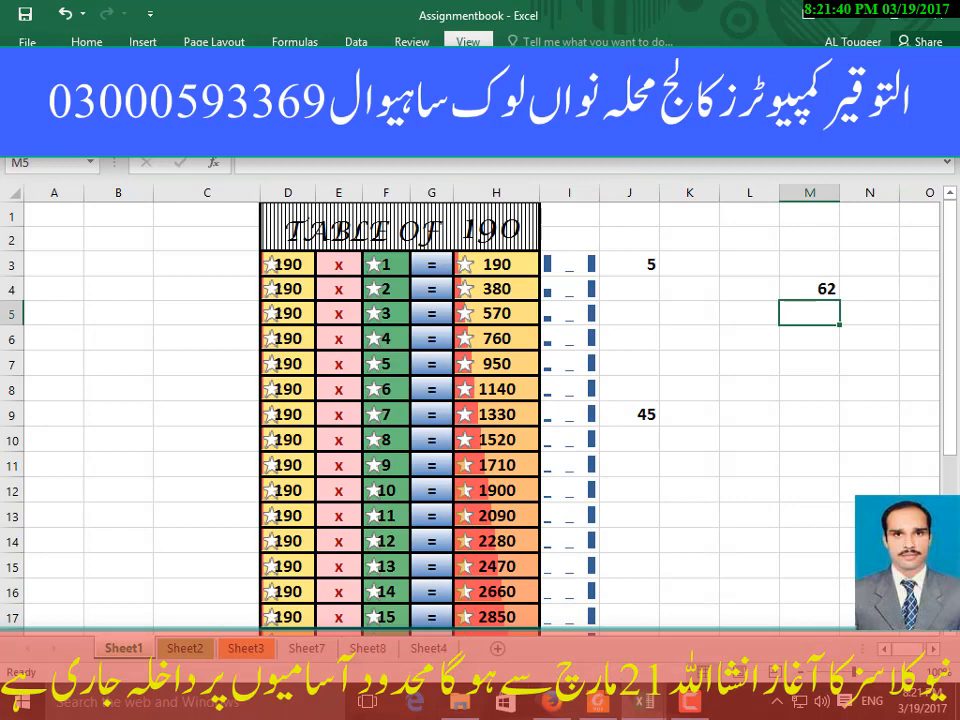
left_click(572, 86)
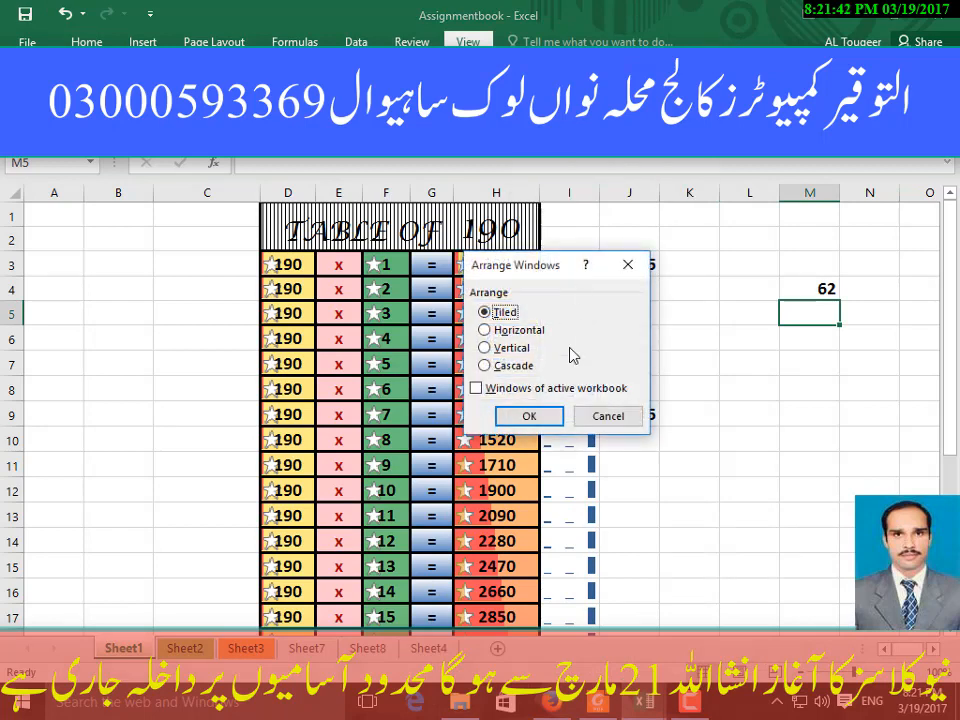
left_click_drag(545, 266, 199, 262)
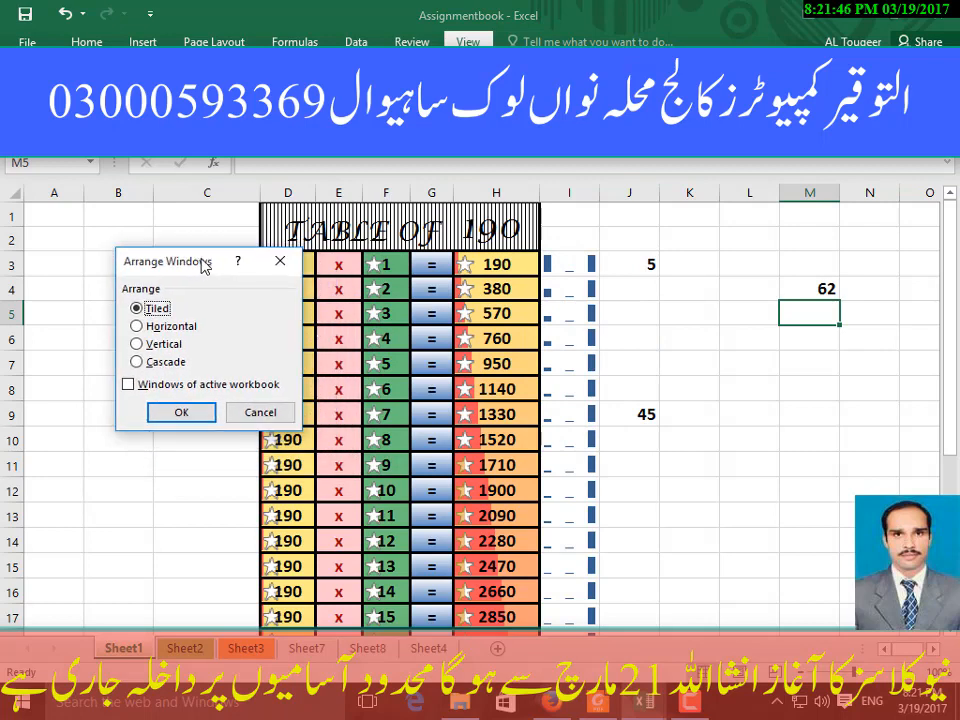
left_click(137, 343)
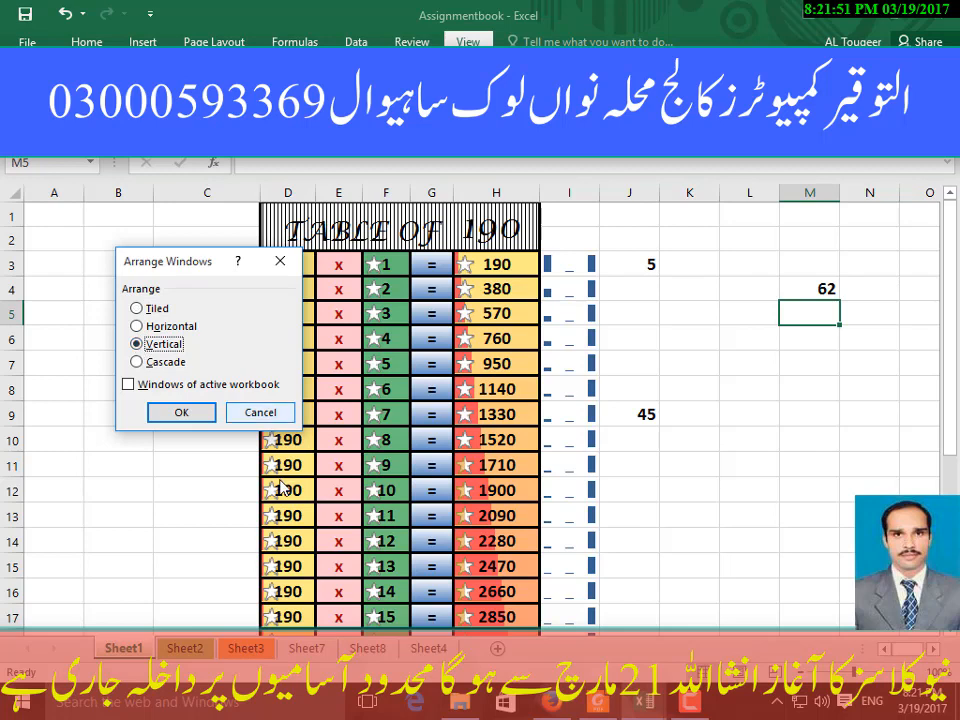
left_click(182, 414)
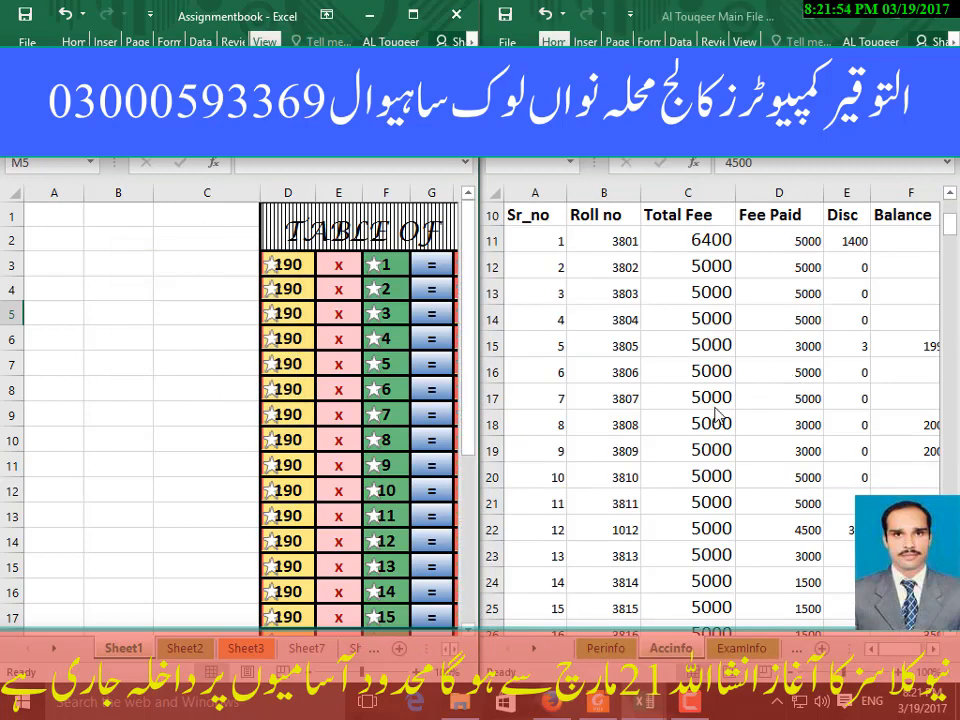
left_click(165, 343)
left_click(807, 362)
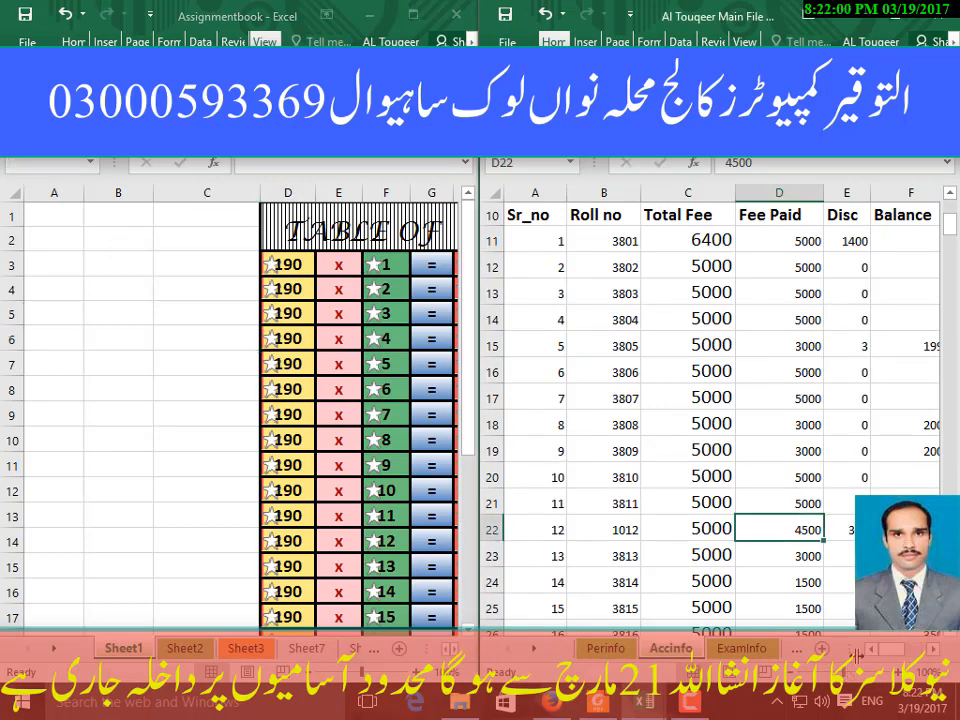
mouse_move(890, 648)
left_mouse_down()
mouse_move(945, 647)
mouse_move(878, 648)
left_mouse_up()
Close Assignmentbook without saving its changes and maximize the remaining fee workbook window
left_click(378, 18)
left_click(456, 14)
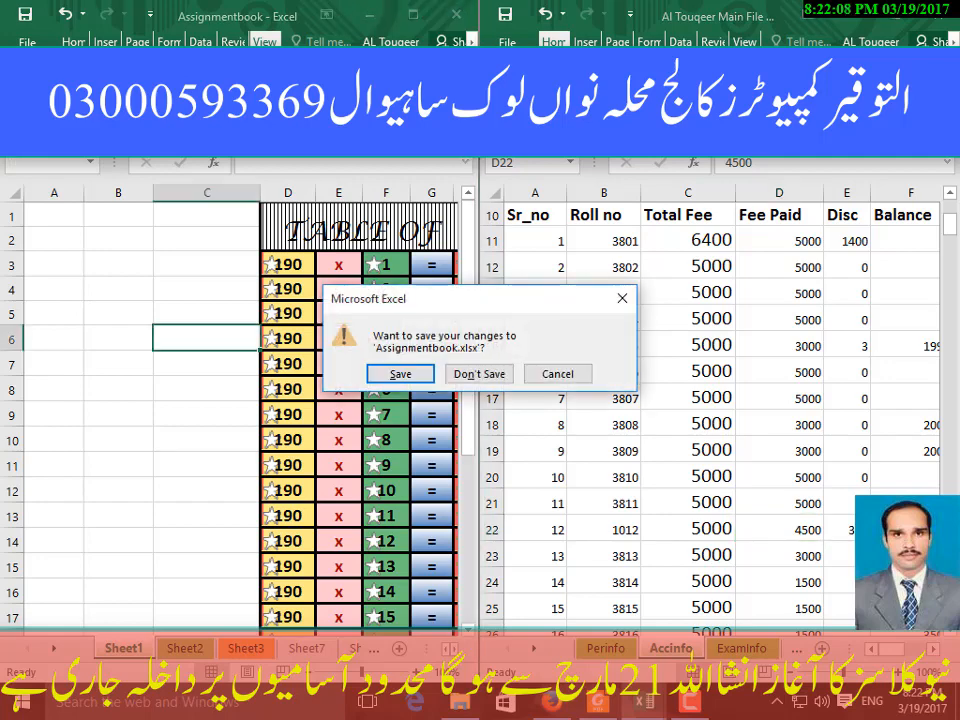
left_click(479, 373)
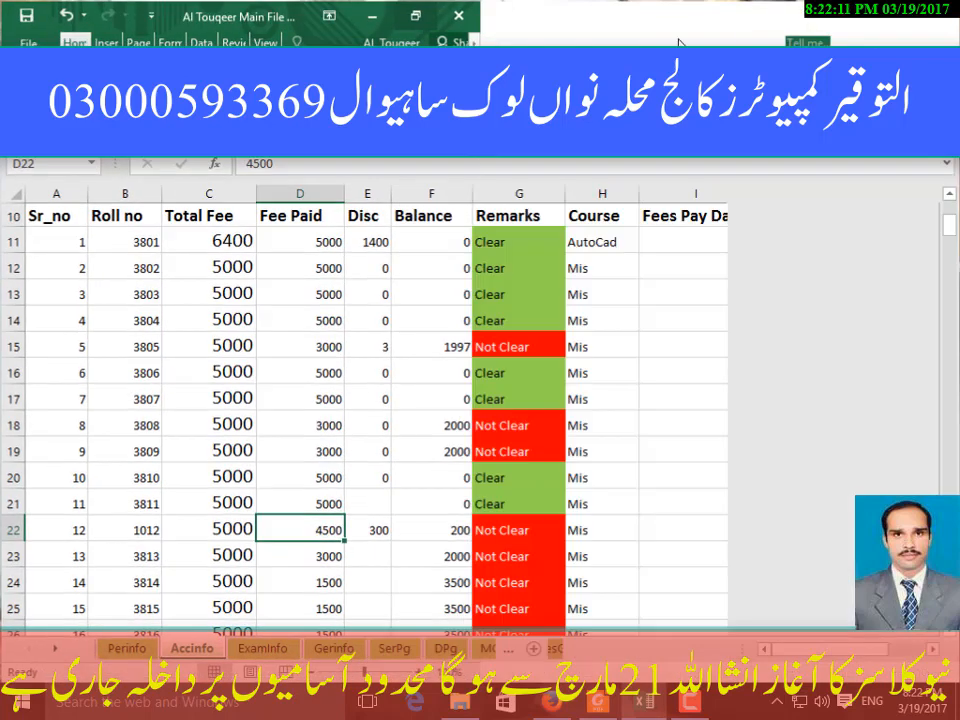
double_click(866, 8)
left_click(768, 375)
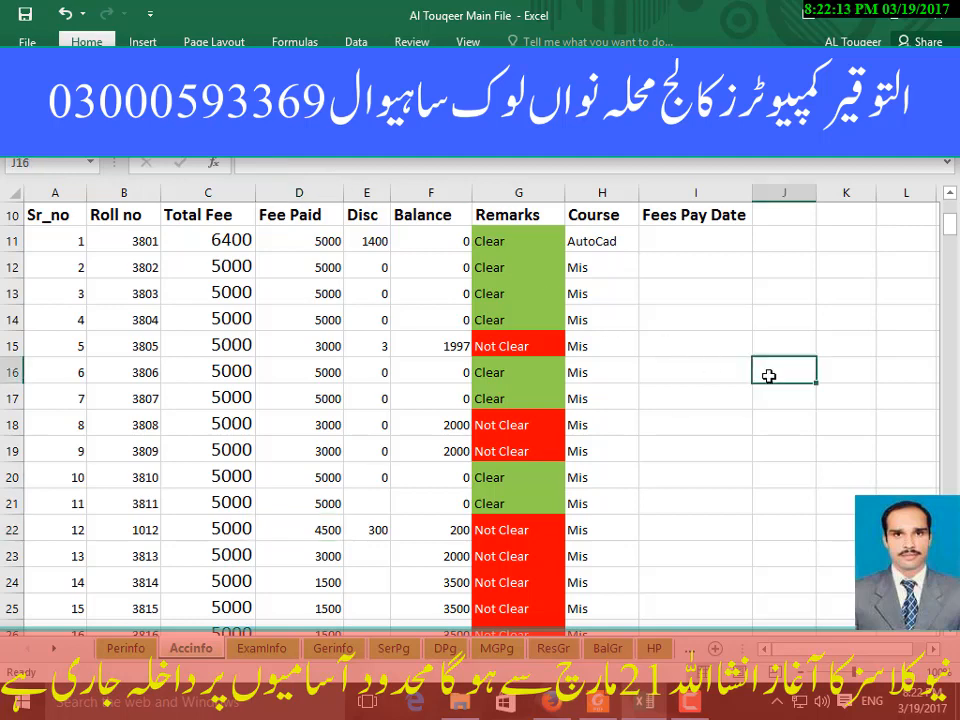
Enter today's date, 3/19/2017, as the Fees Pay Date of the first student in cell I11
left_click(606, 243)
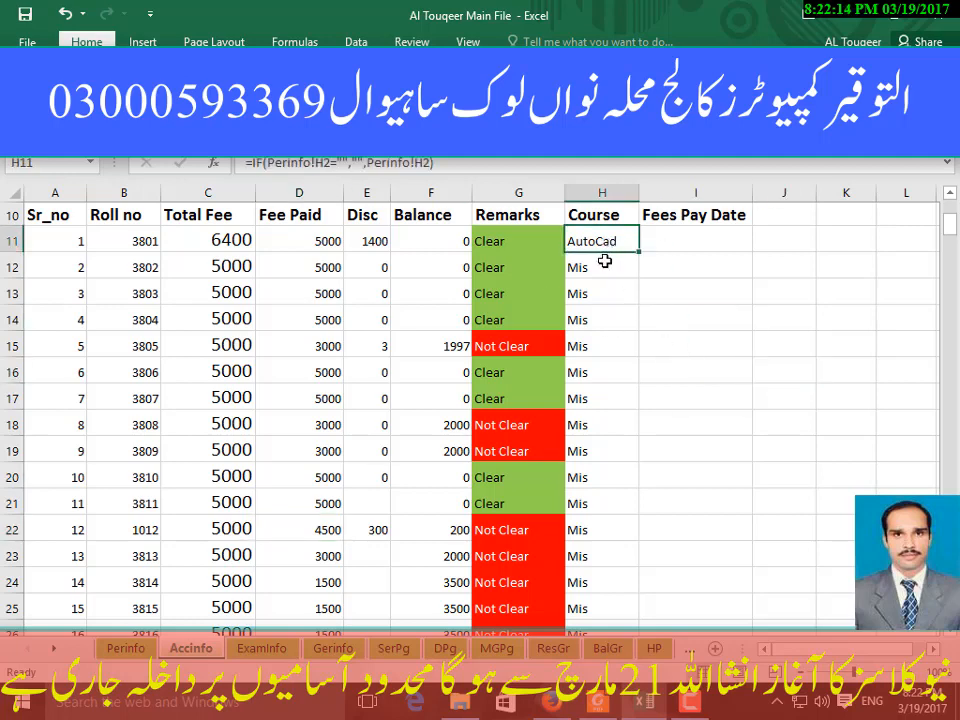
left_click(658, 347)
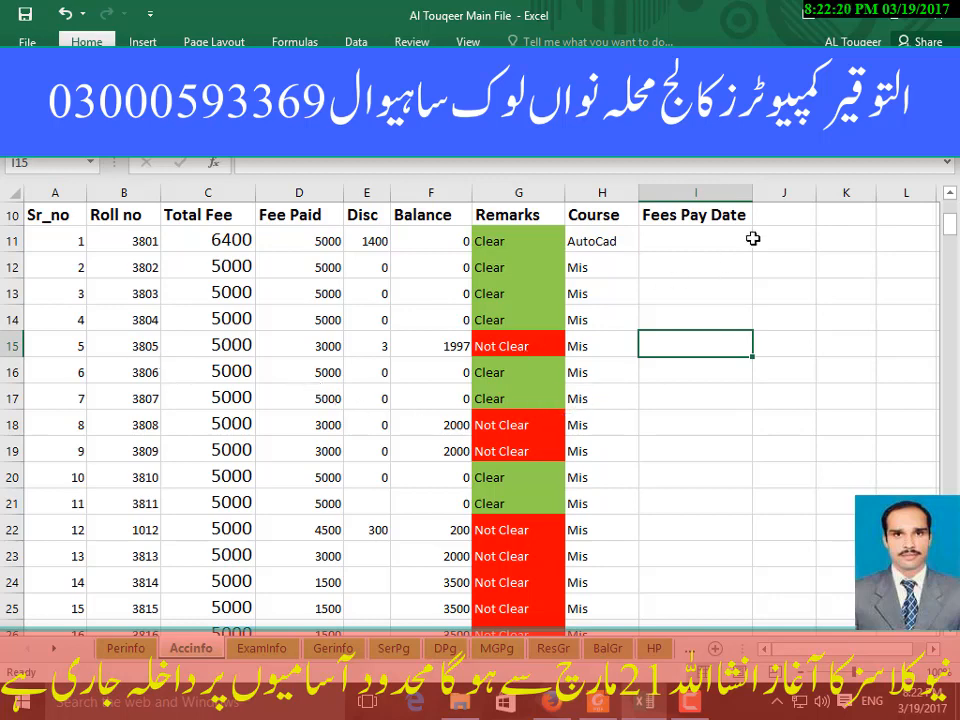
left_click_drag(701, 240, 716, 609)
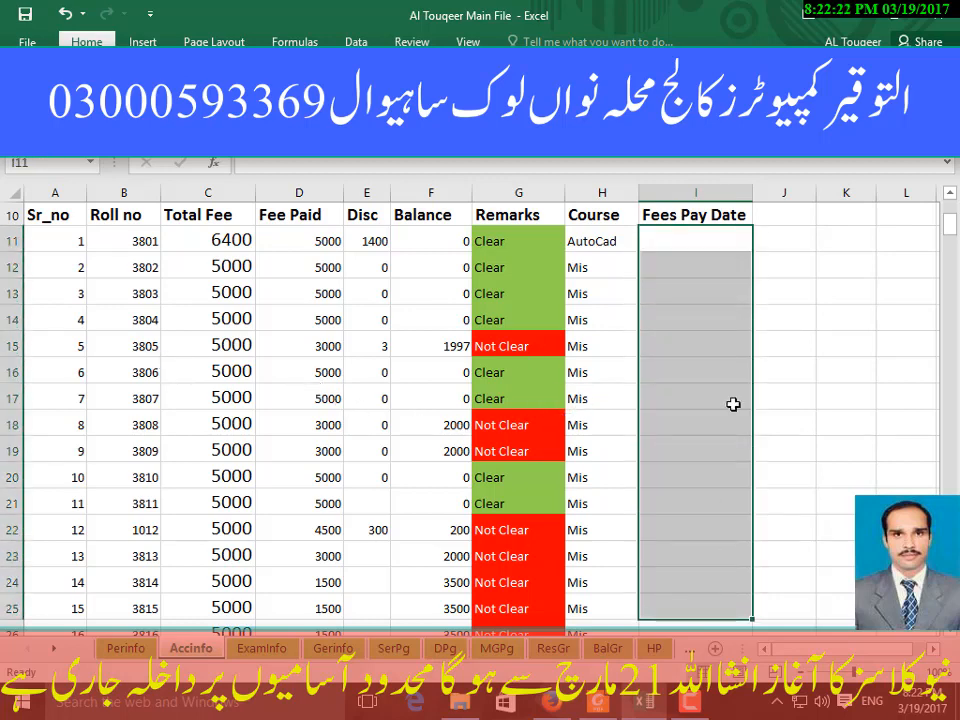
left_click(703, 238)
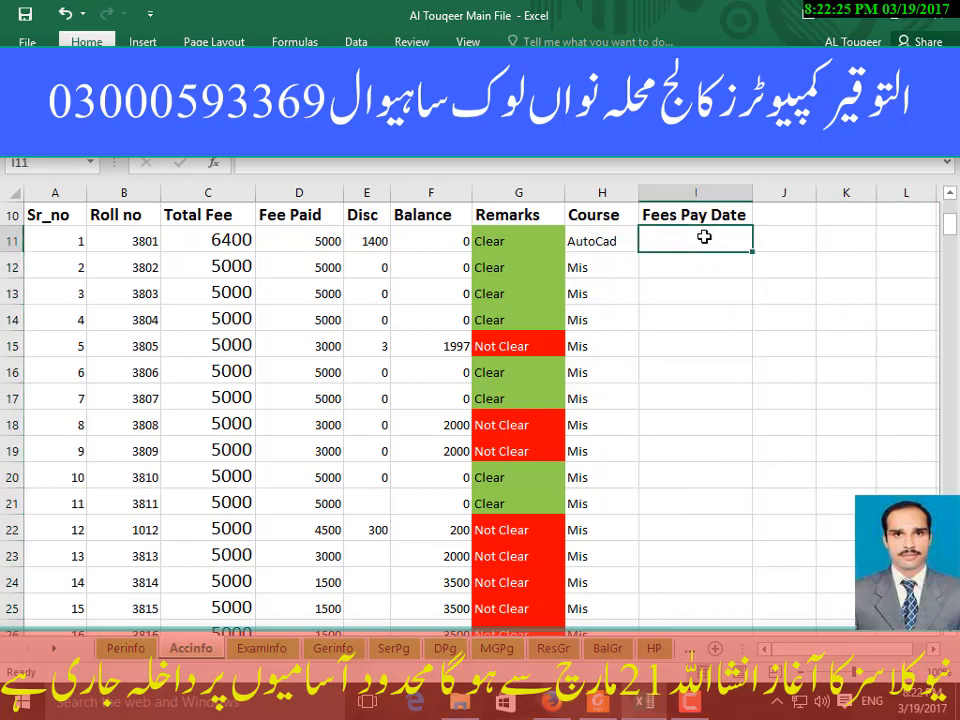
key("ctrl+semicolon")
key("Return")
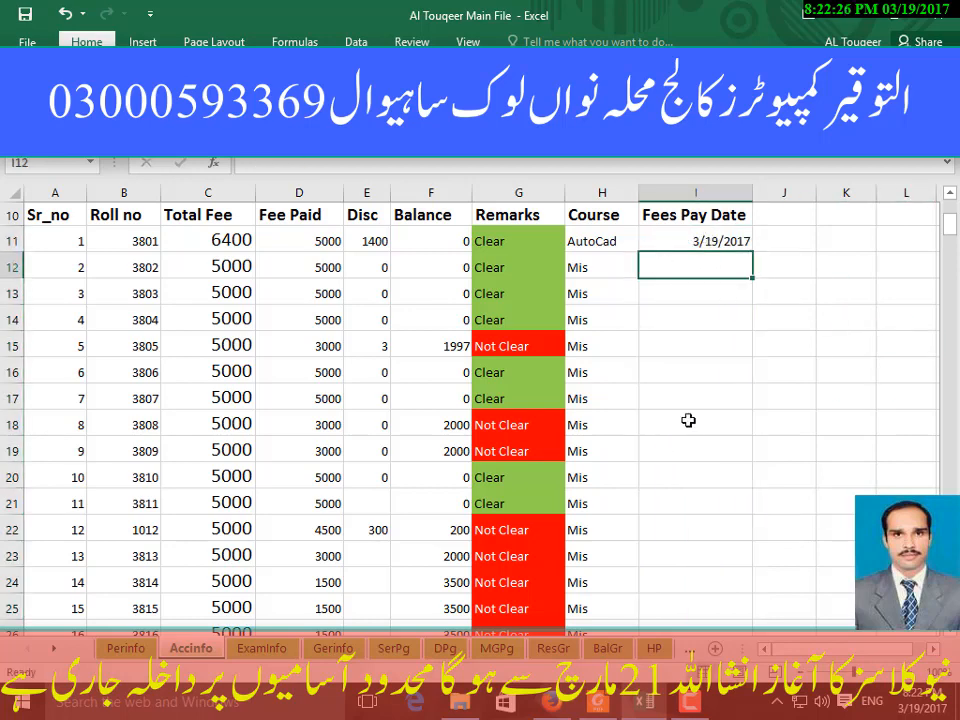
Format the date in cell I11 to show weekday, day, short month and year, as in Sunday,19,Mar,2017
left_click(726, 242)
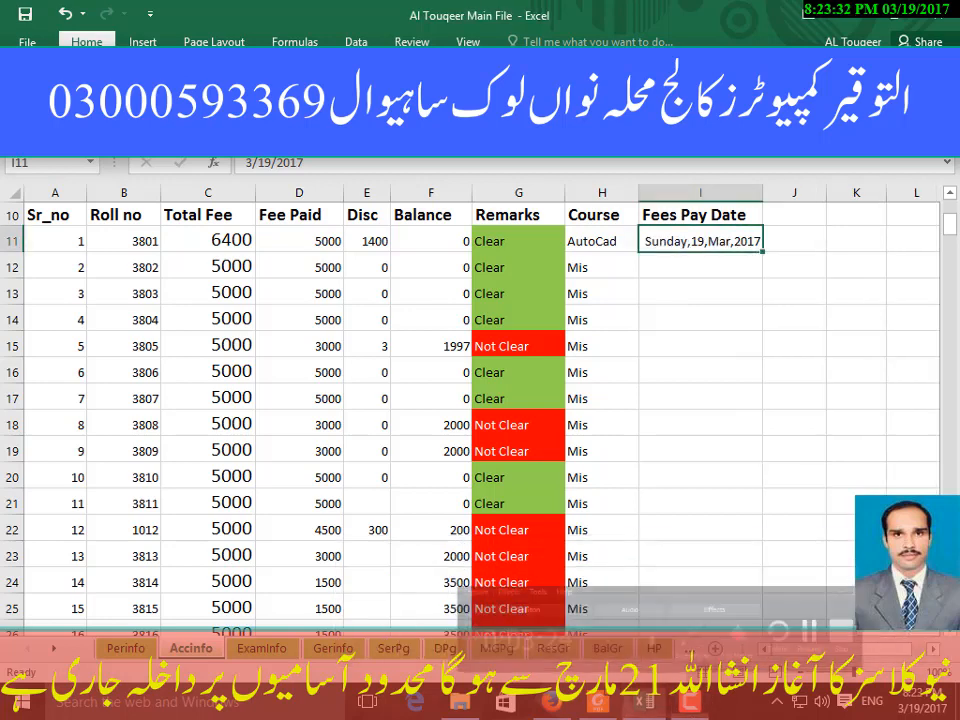
left_click(830, 350)
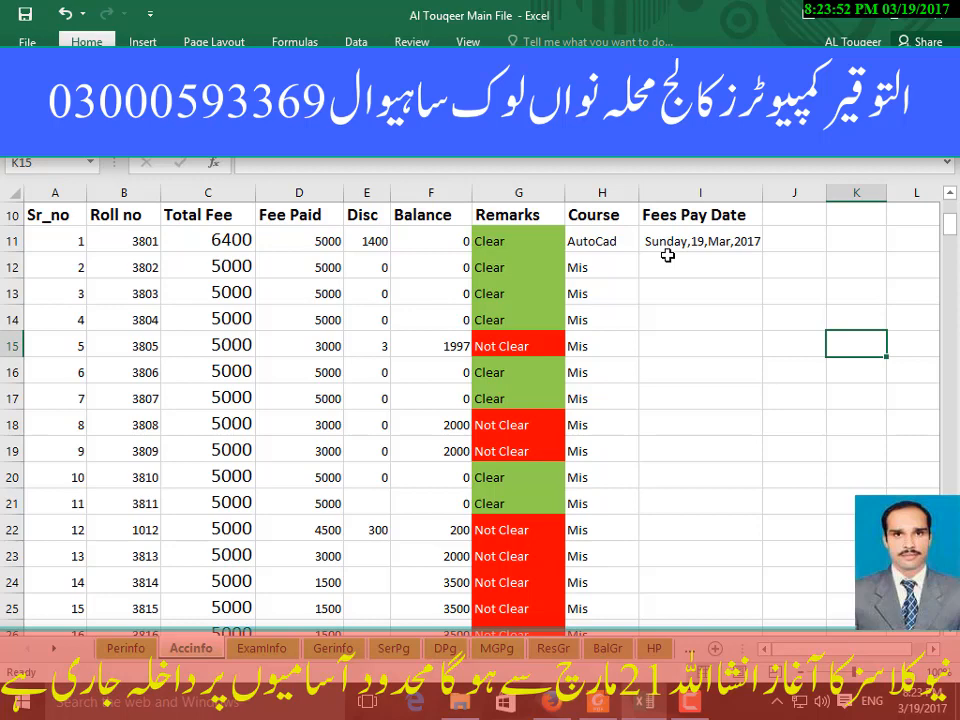
left_click(718, 243)
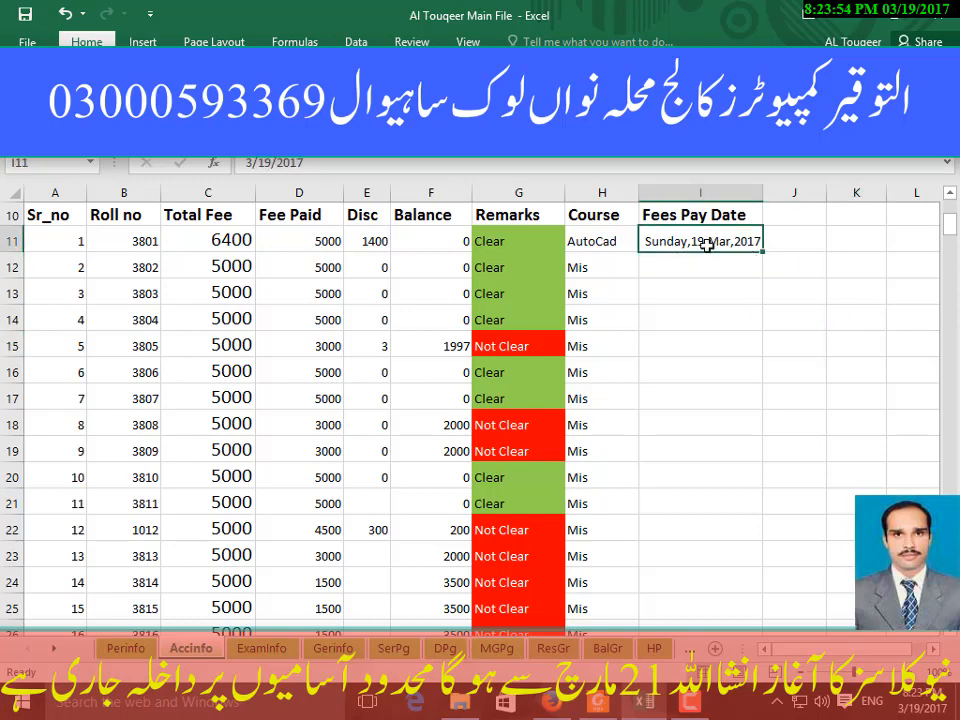
Flash Fill the Fees Pay Date column from cell I11 down through I31
left_click_drag(700, 241, 679, 564)
key("ctrl+e")
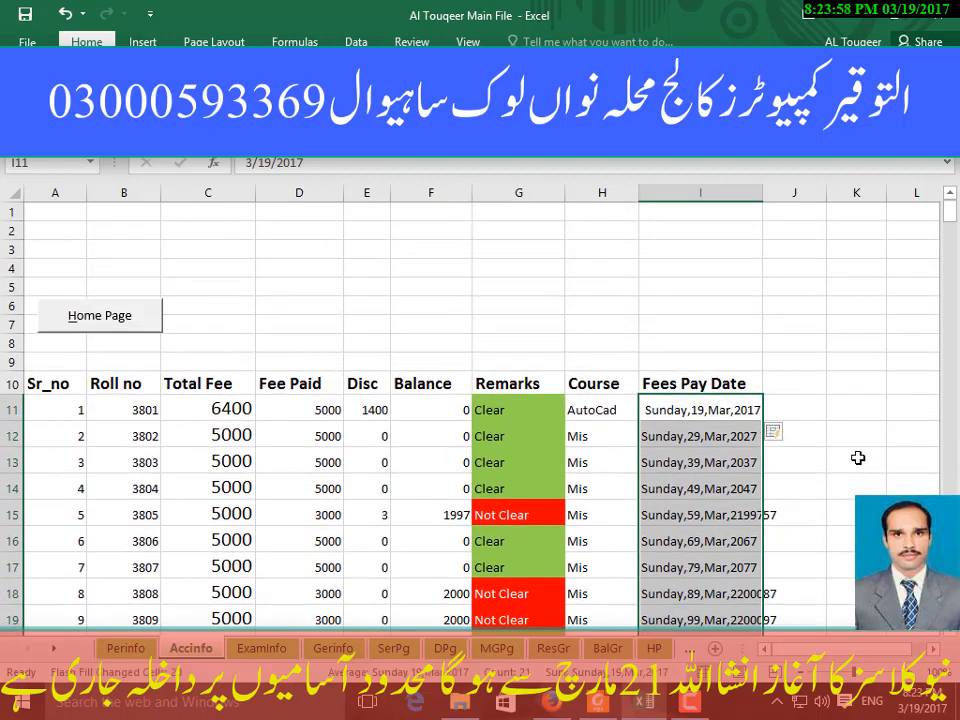
left_click(858, 457)
scroll(772, 341, "down", 1)
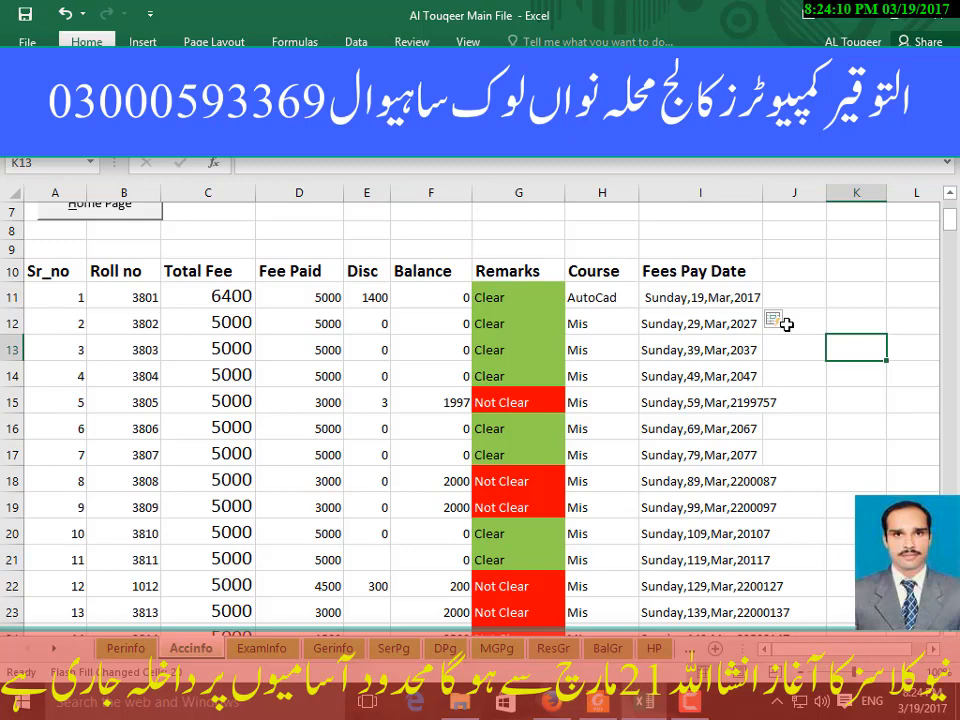
Examine the flash-filled entries in the Fees Pay Date column, comparing them with the date in I11
left_click(851, 399)
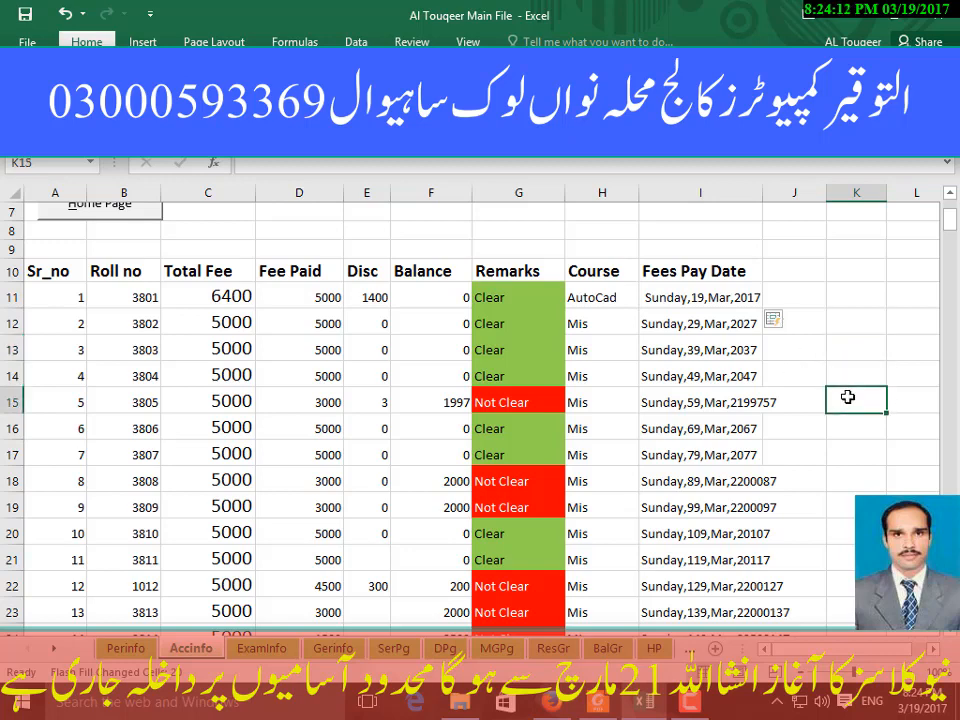
left_click(688, 379)
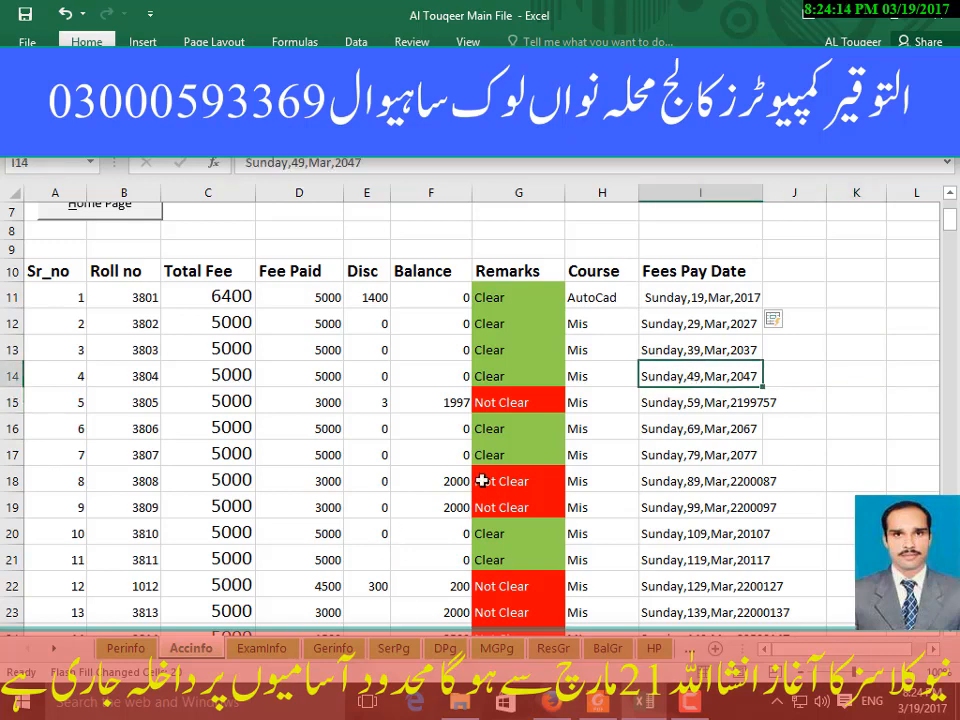
left_click(710, 347)
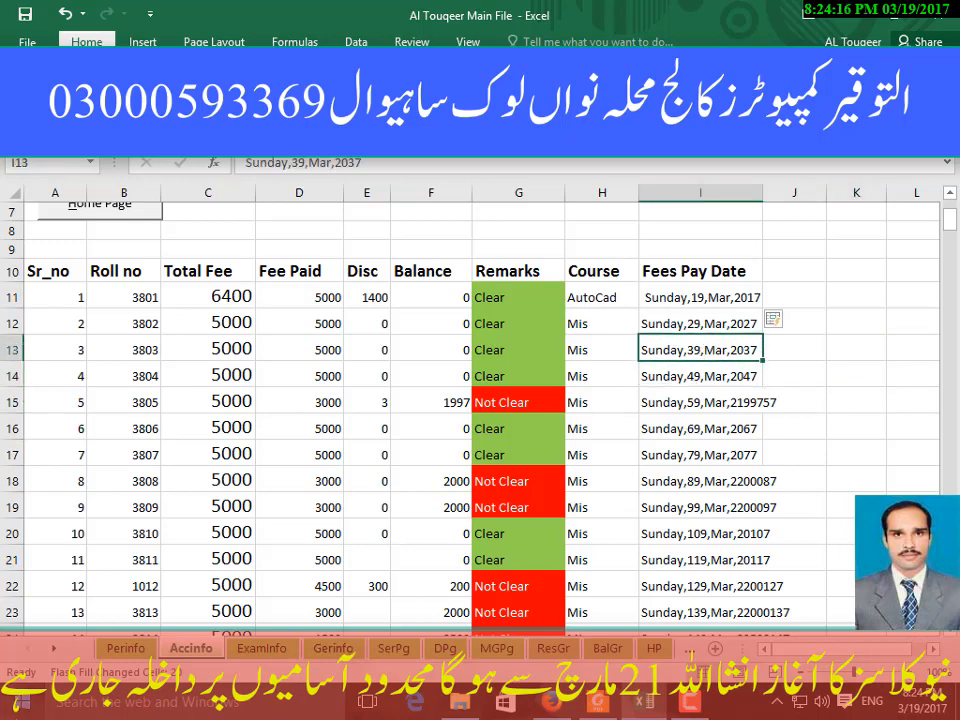
left_click(690, 379)
left_click(760, 401)
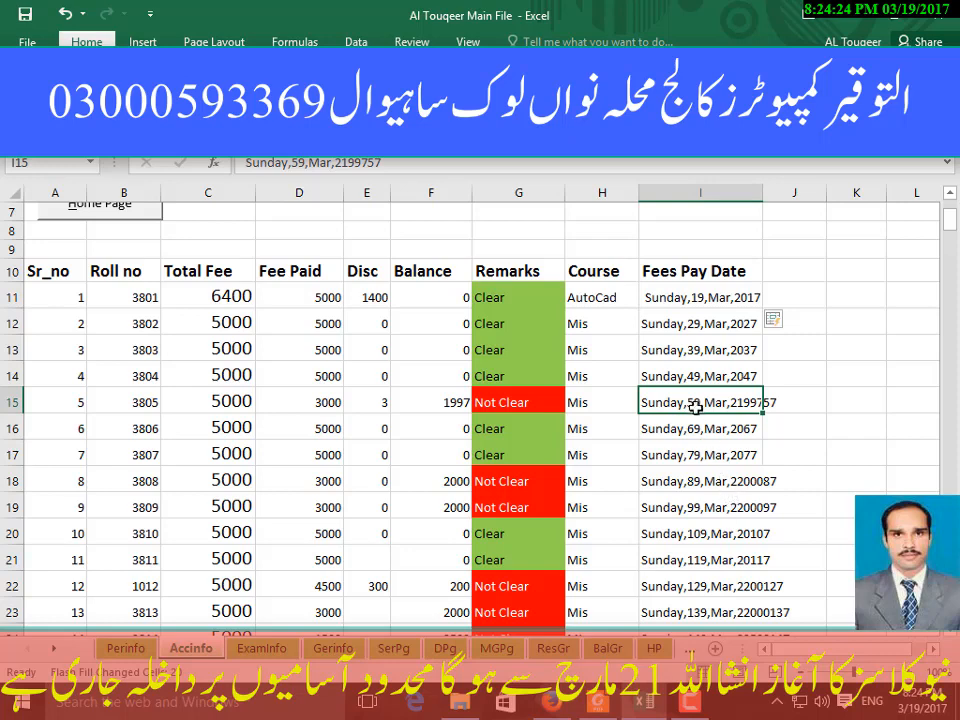
left_click(692, 448)
left_click(696, 507)
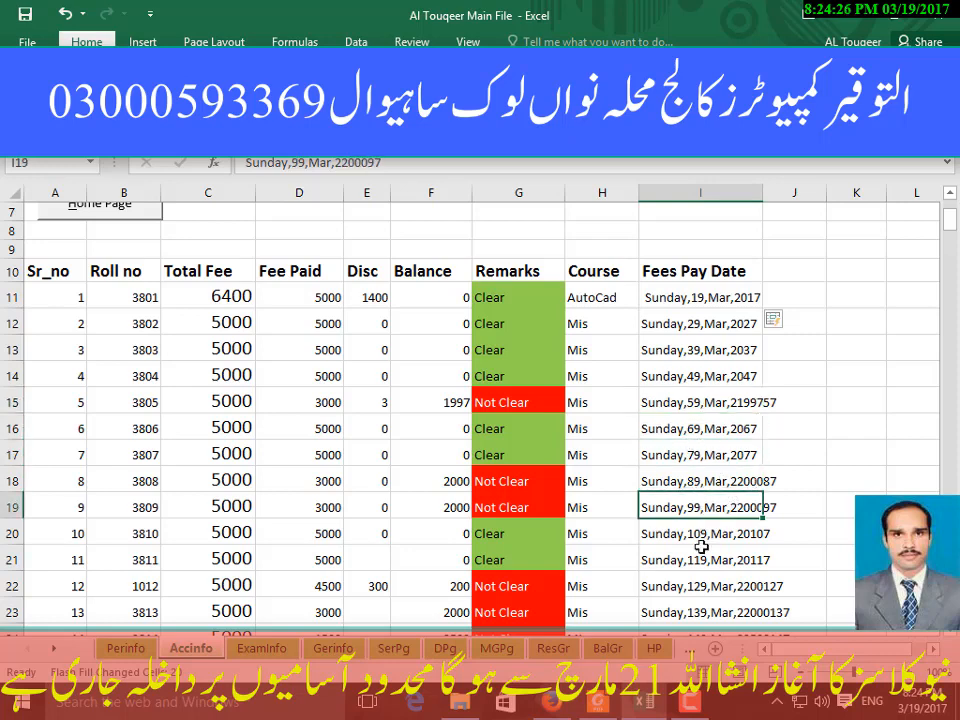
left_click(696, 560)
left_click_drag(690, 325, 700, 612)
left_click(851, 392)
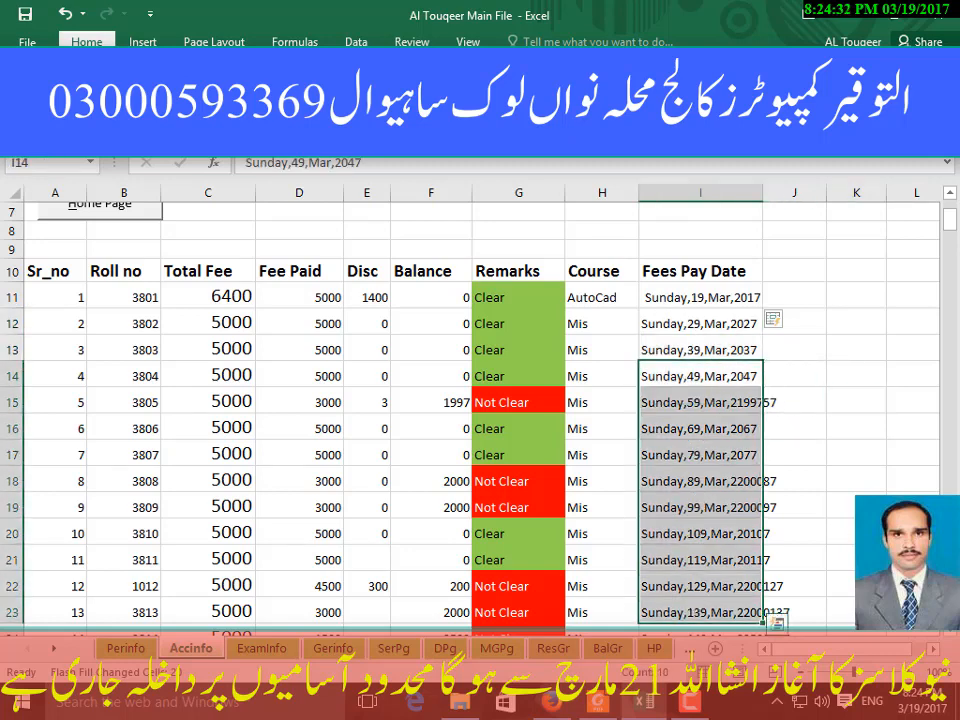
left_click_drag(950, 220, 950, 250)
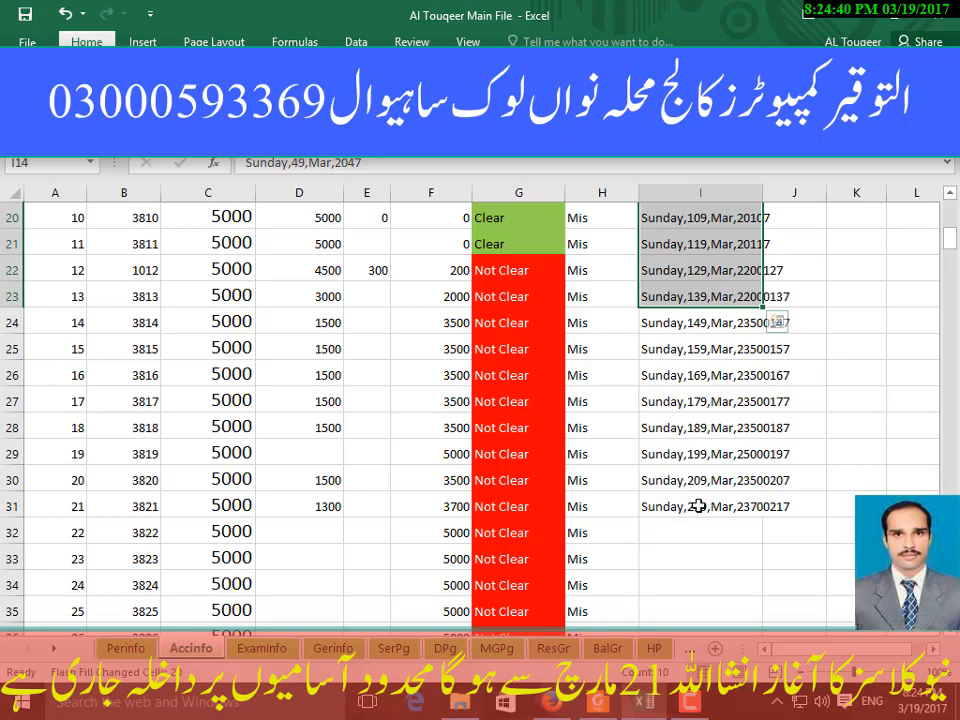
left_click(725, 405)
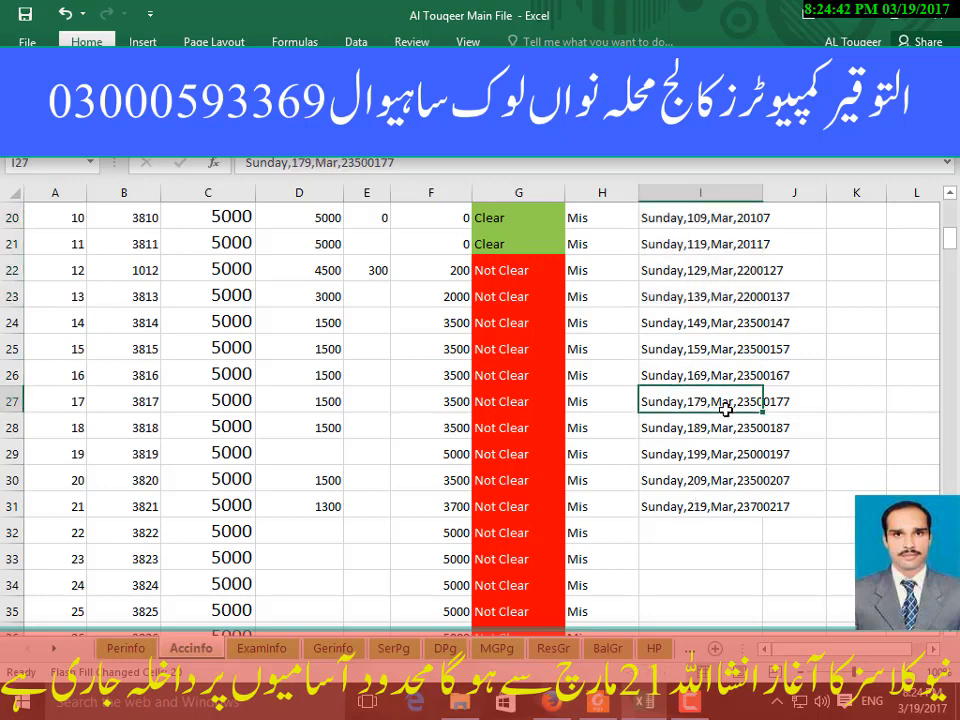
scroll(707, 321, "up", 5)
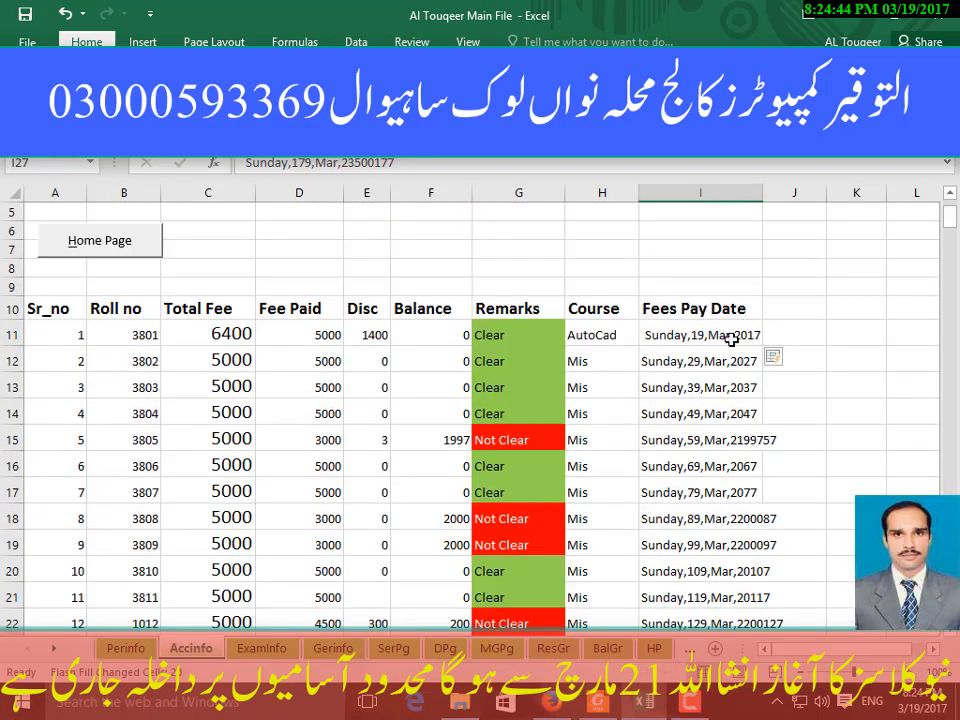
Clear the flash-filled Fees Pay Date entries from I12 down, keeping the date in I11
left_click_drag(711, 360, 677, 418)
scroll(677, 420, "up", 11)
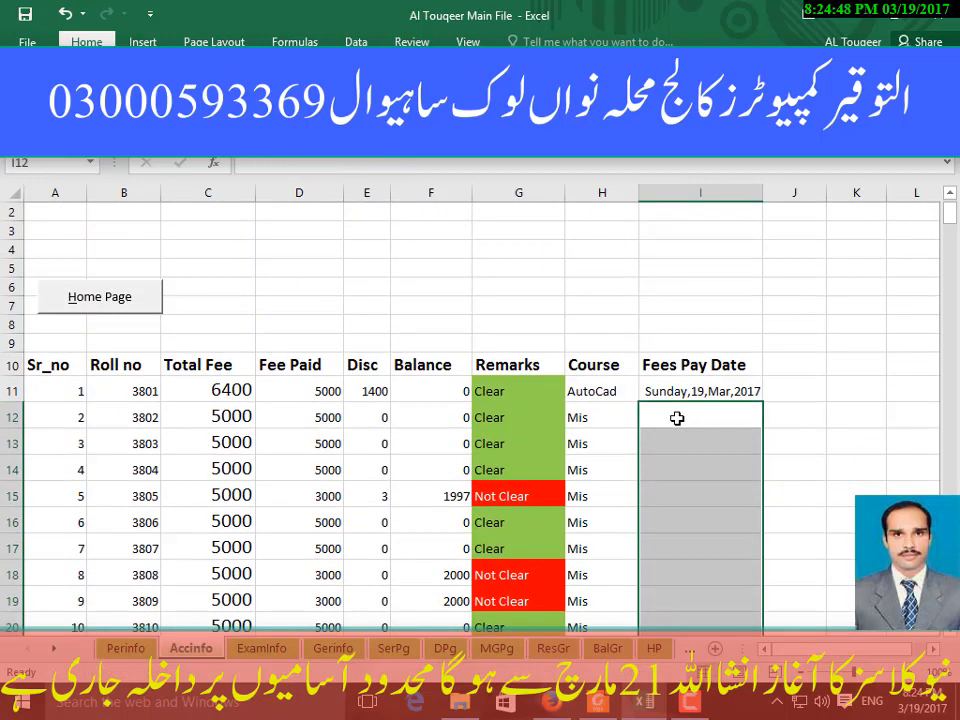
left_click(758, 420)
Fill consecutive dates from I11 down to I22 and autofit the width of column I
left_click(740, 393)
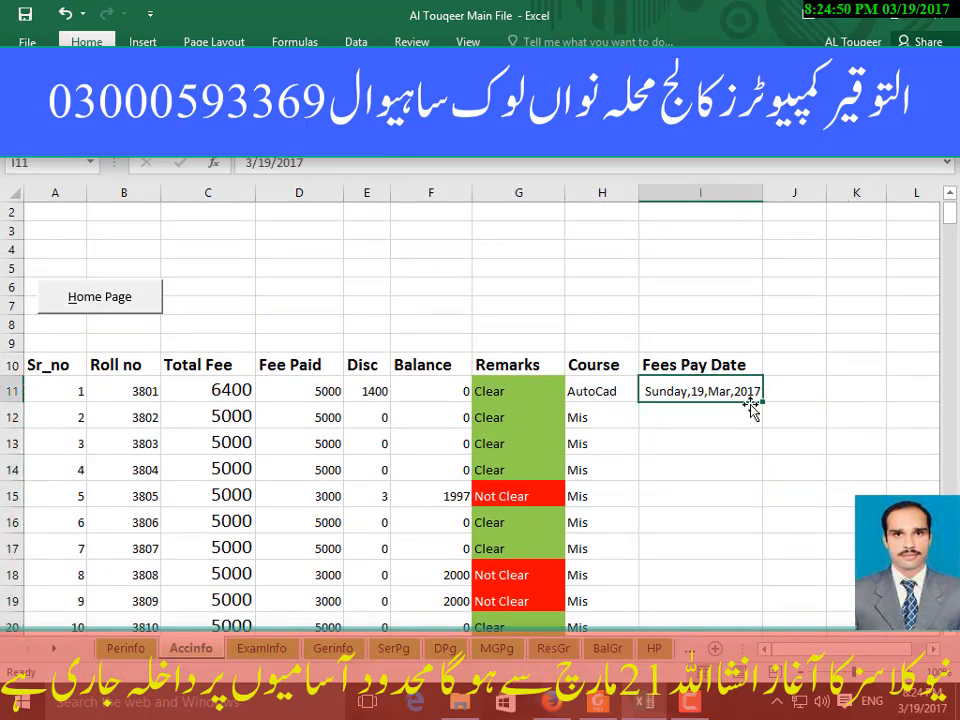
left_click_drag(762, 403, 749, 623)
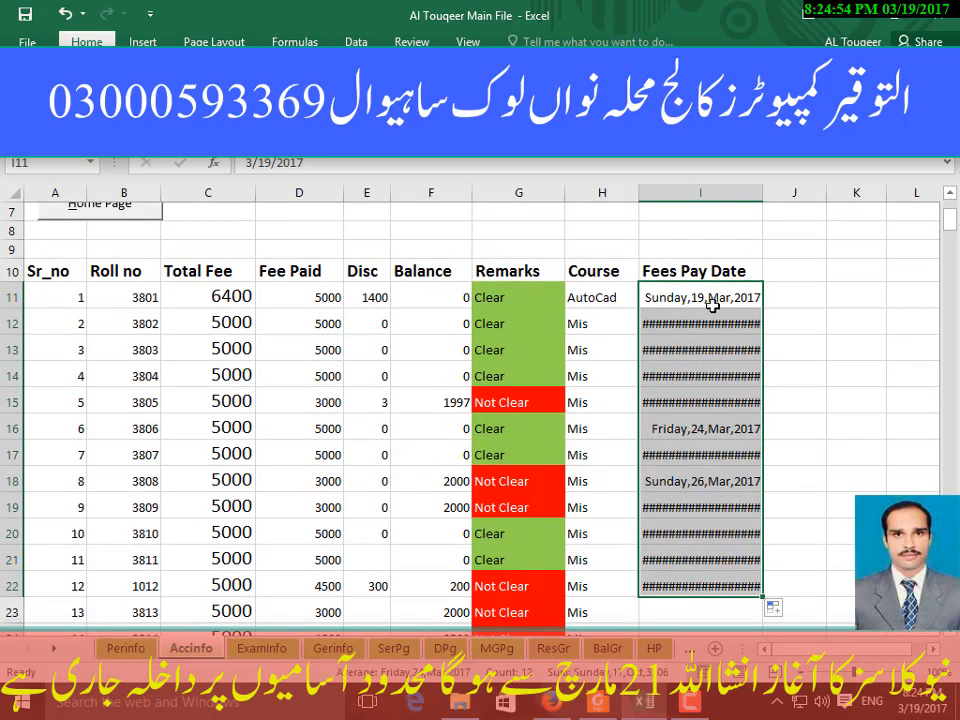
double_click(764, 197)
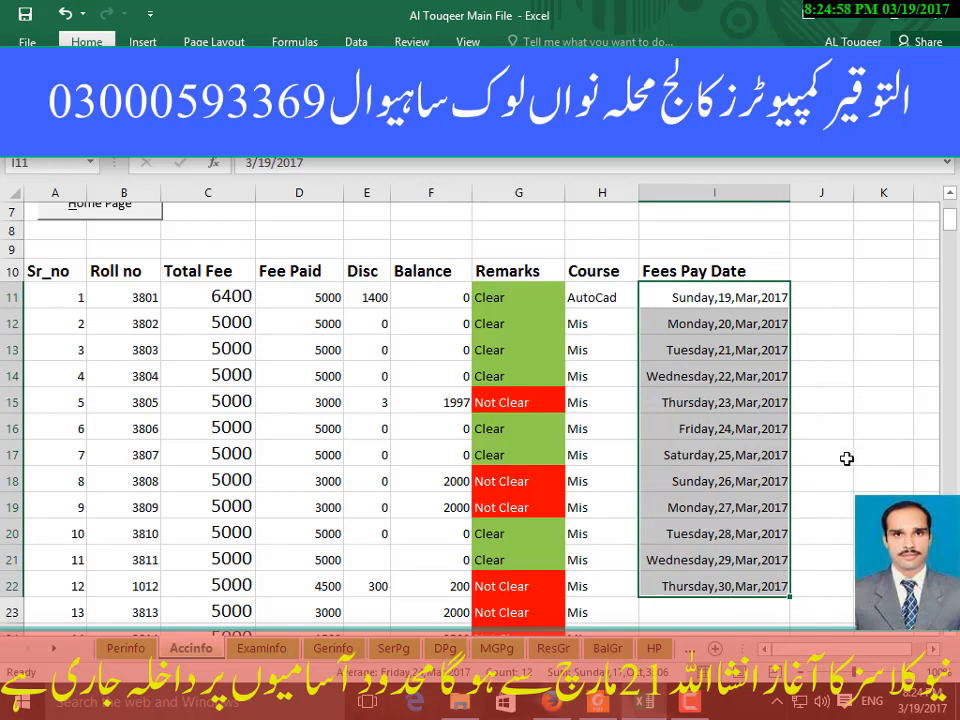
Extend the consecutive date series in the Fees Pay Date column down to the last student row
scroll(874, 379, "down", 1)
scroll(873, 375, "down", 1)
left_click_drag(790, 465, 894, 489)
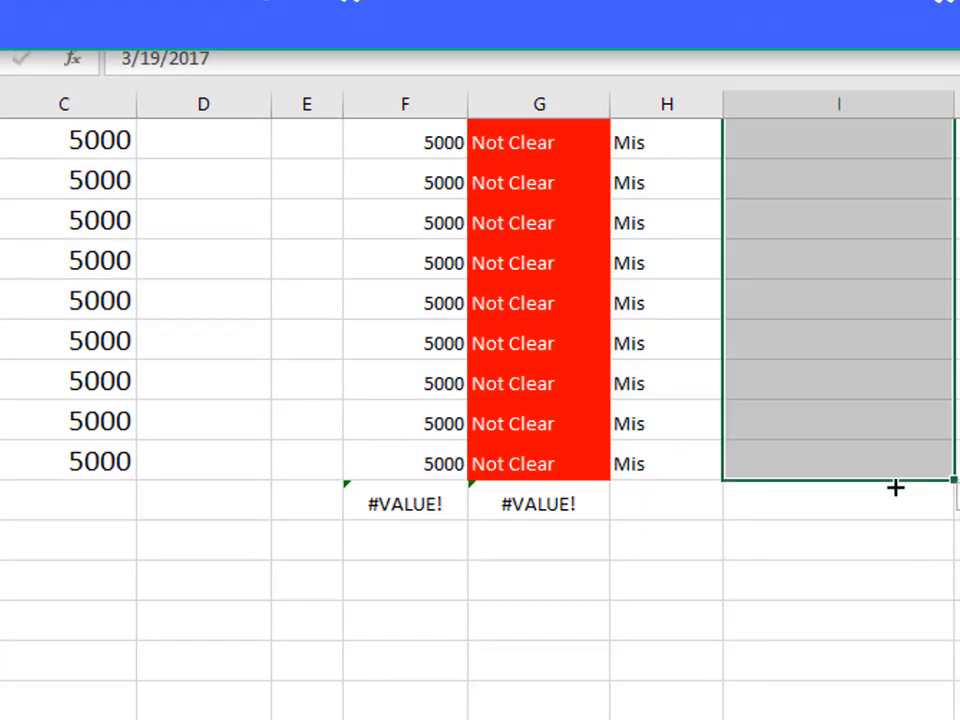
scroll(480, 400, "up", 7)
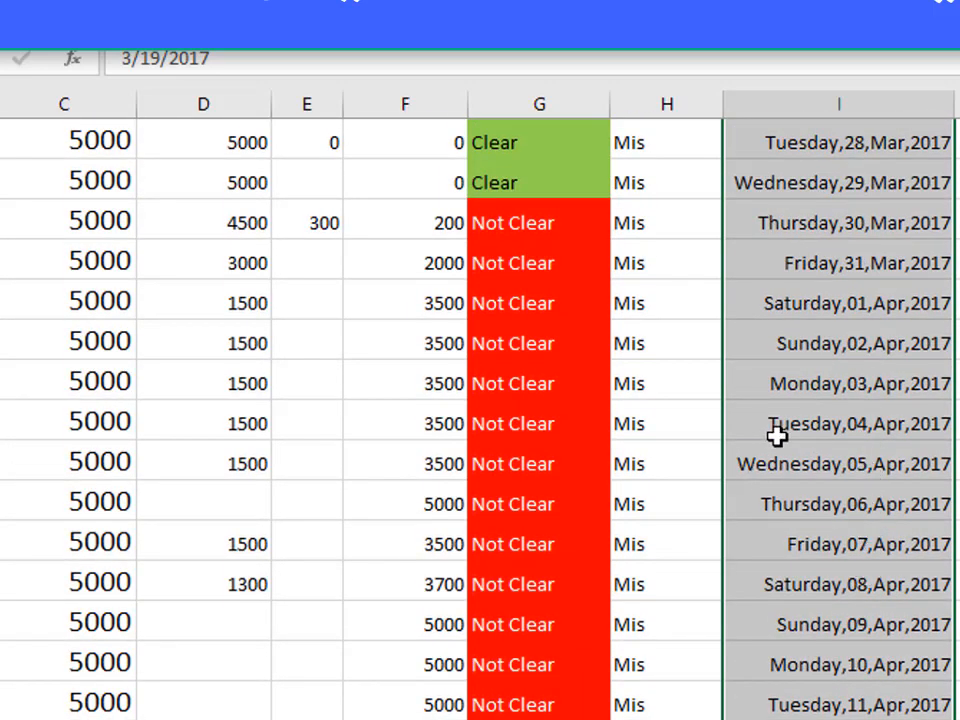
scroll(889, 370, "up", 2)
scroll(889, 372, "up", 2)
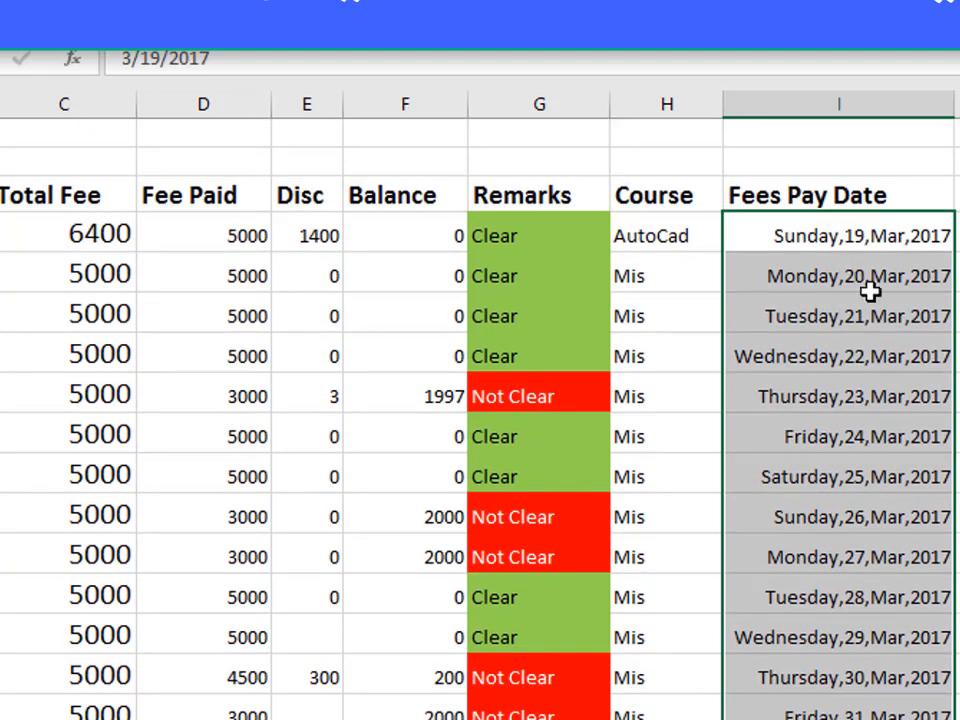
left_click(958, 353)
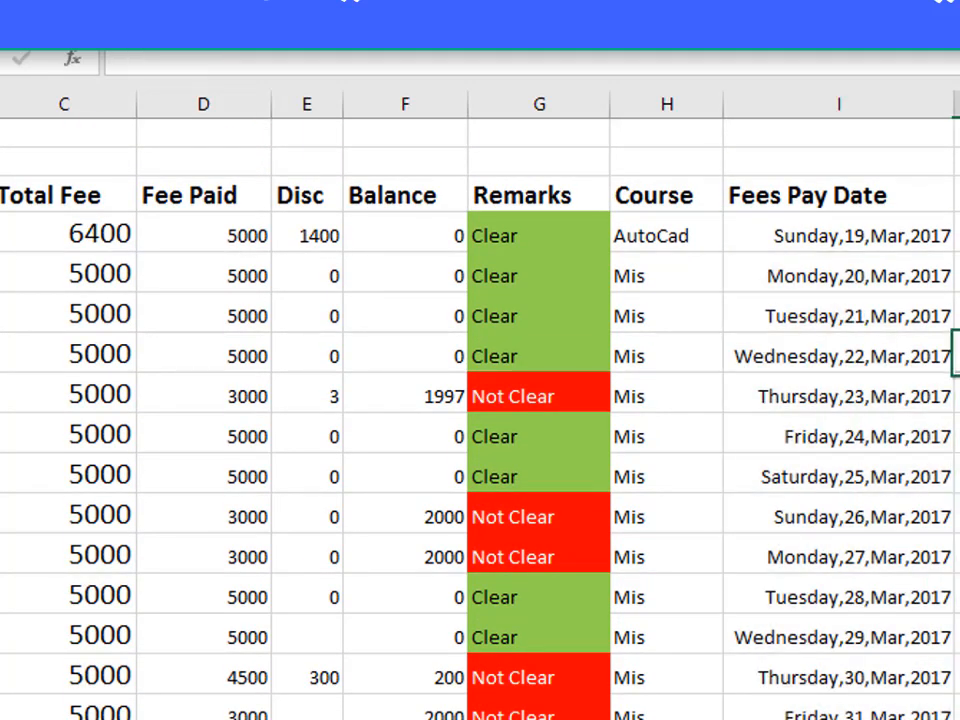
Clear the first student's discount in E11 and fee paid amount in D11
left_click(958, 196)
left_click(840, 242)
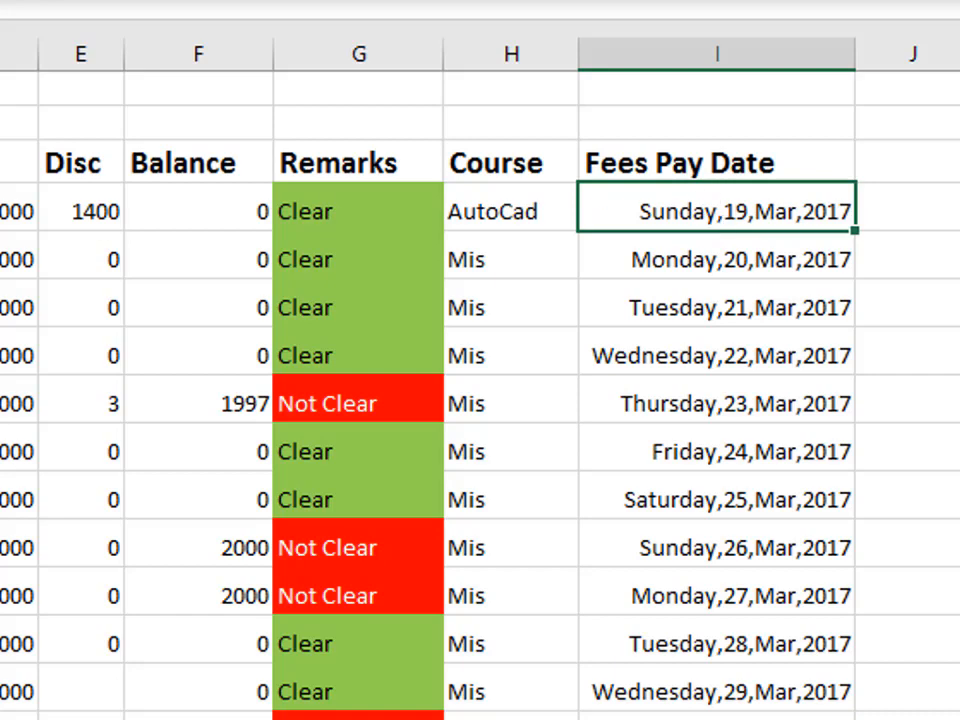
left_click(4, 204)
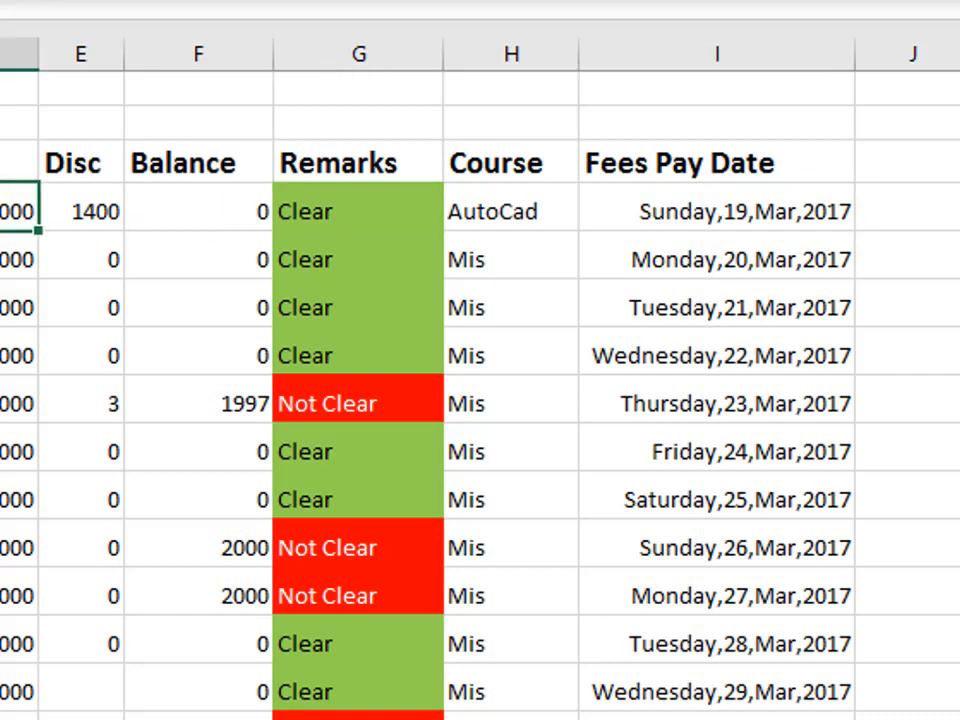
left_click(86, 205)
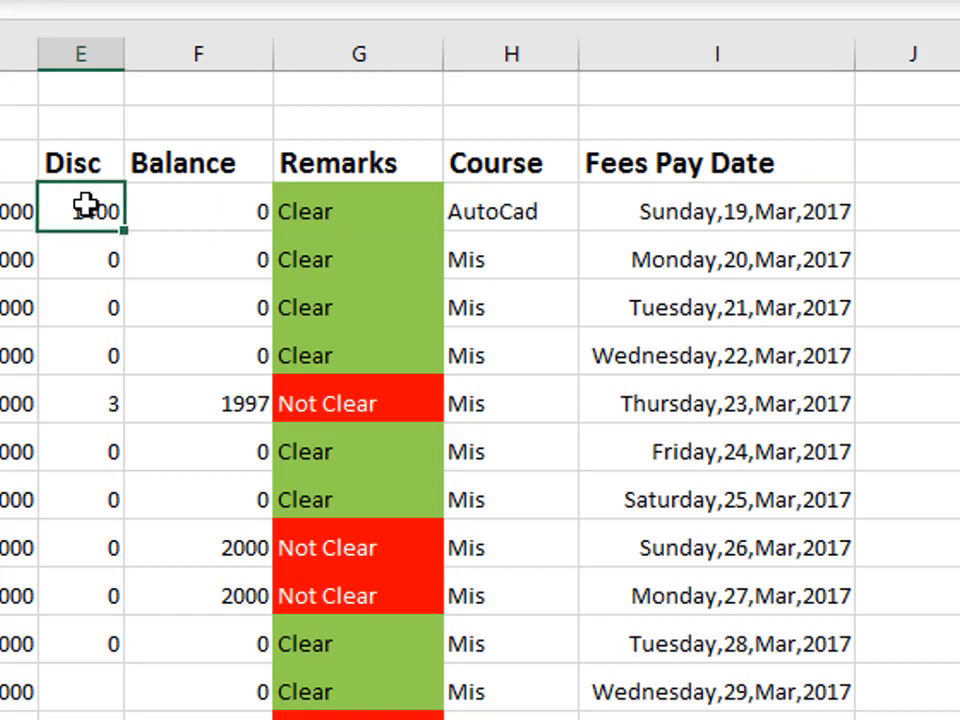
key("Delete")
left_click(4, 210)
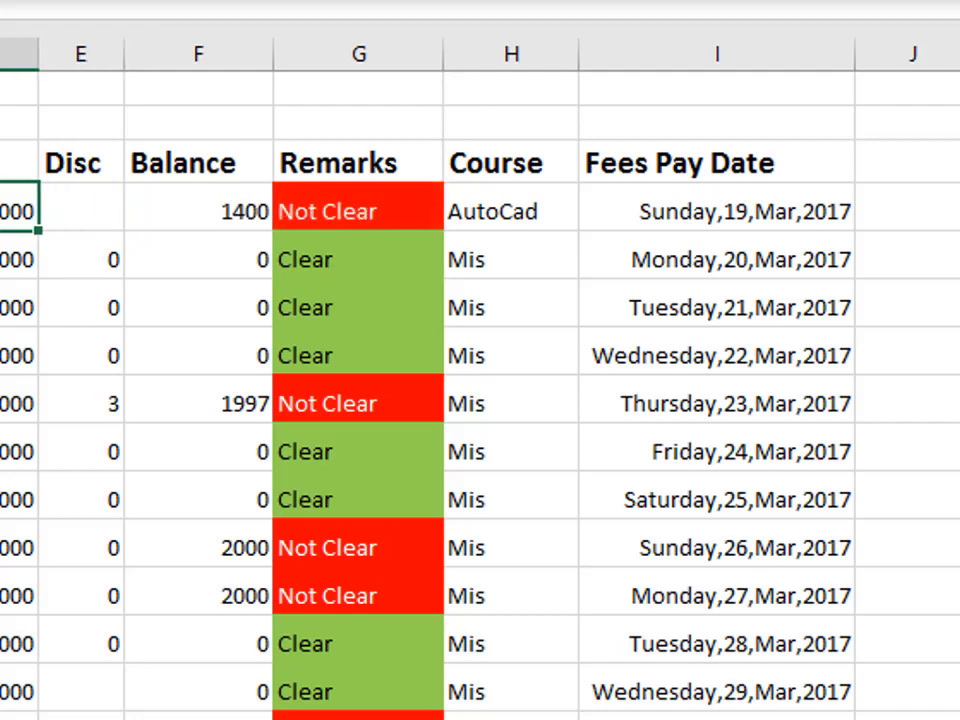
key("Delete")
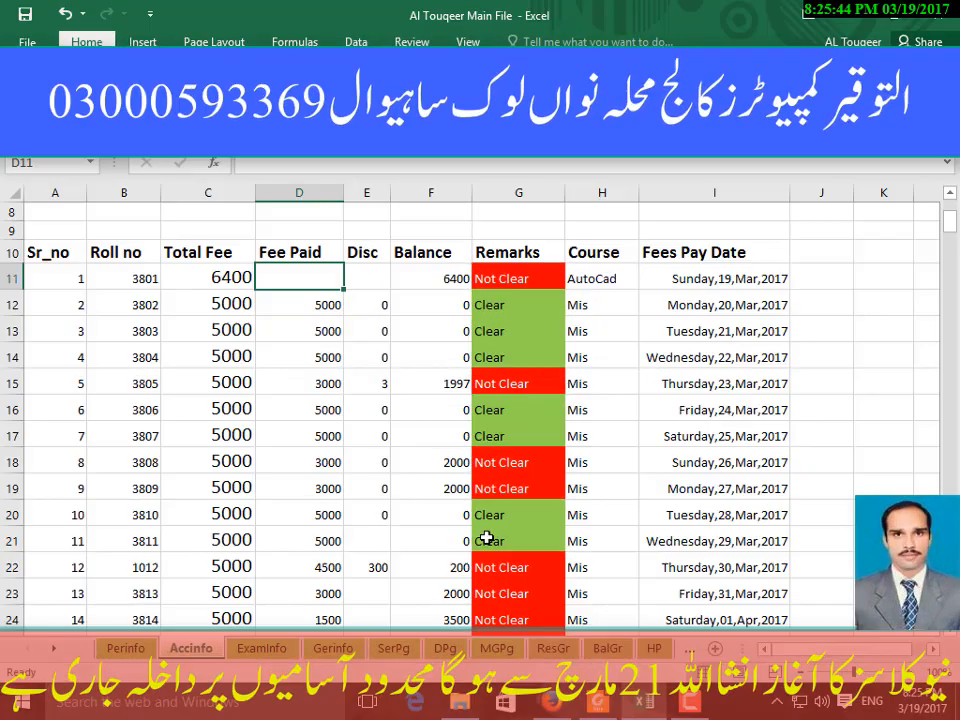
Try to enter 6500 as the first student's Fee Paid in D11 and cancel the entry
type("6500")
key("Return")
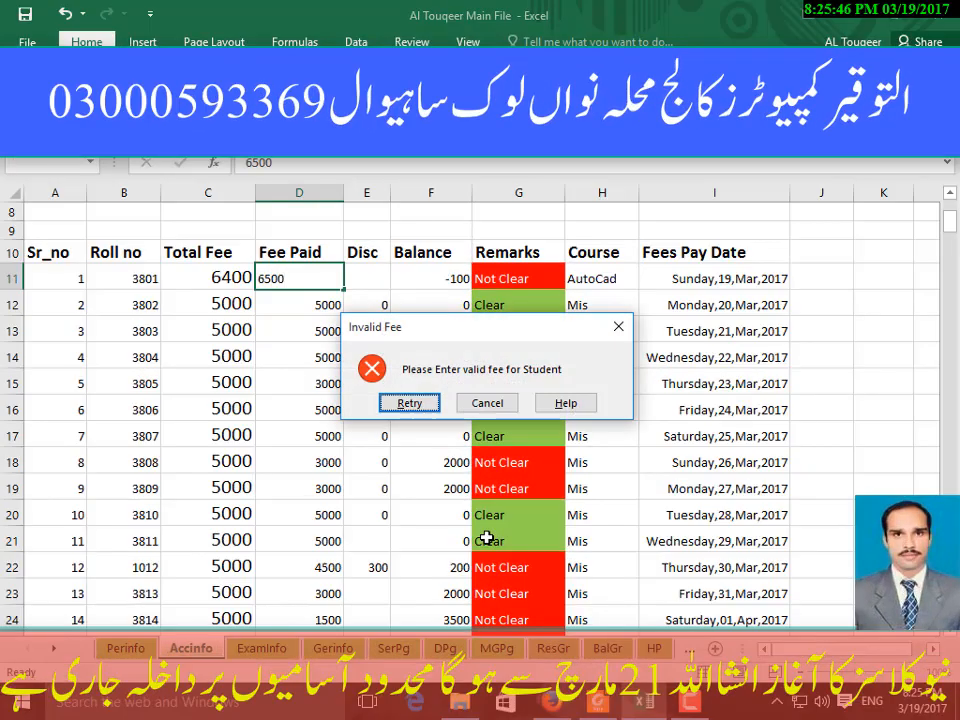
left_click_drag(548, 333, 534, 277)
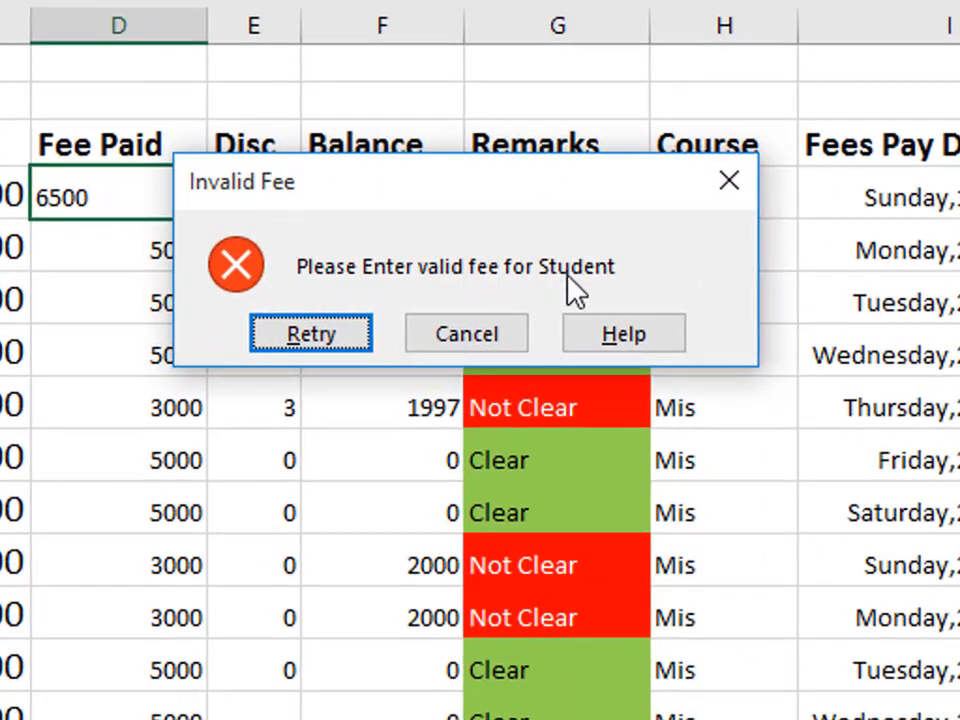
left_click_drag(585, 192, 625, 177)
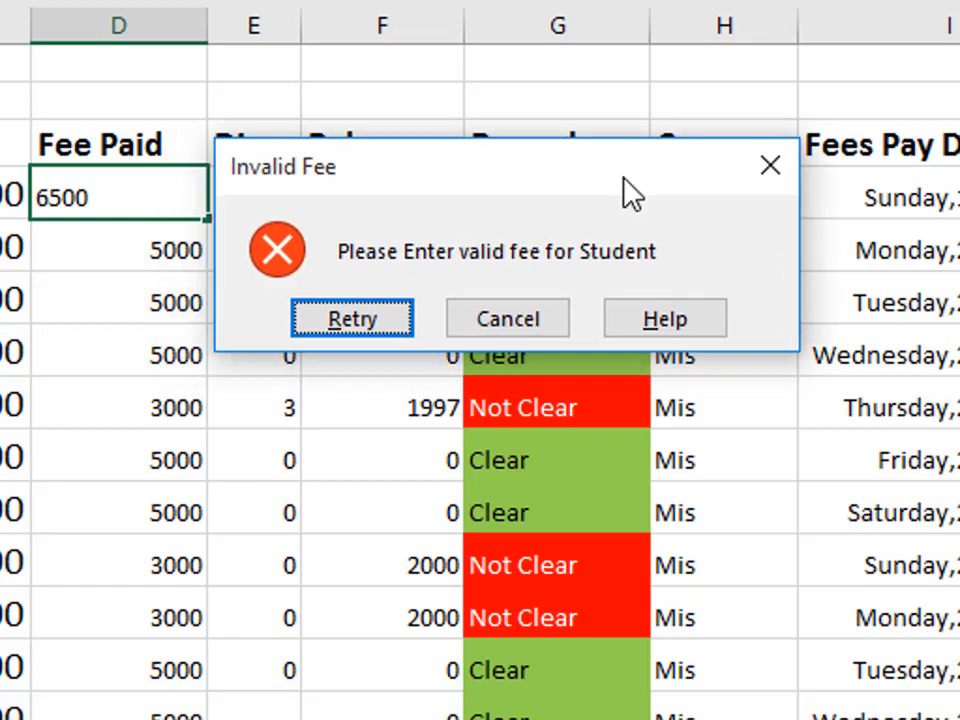
left_click_drag(619, 176, 599, 142)
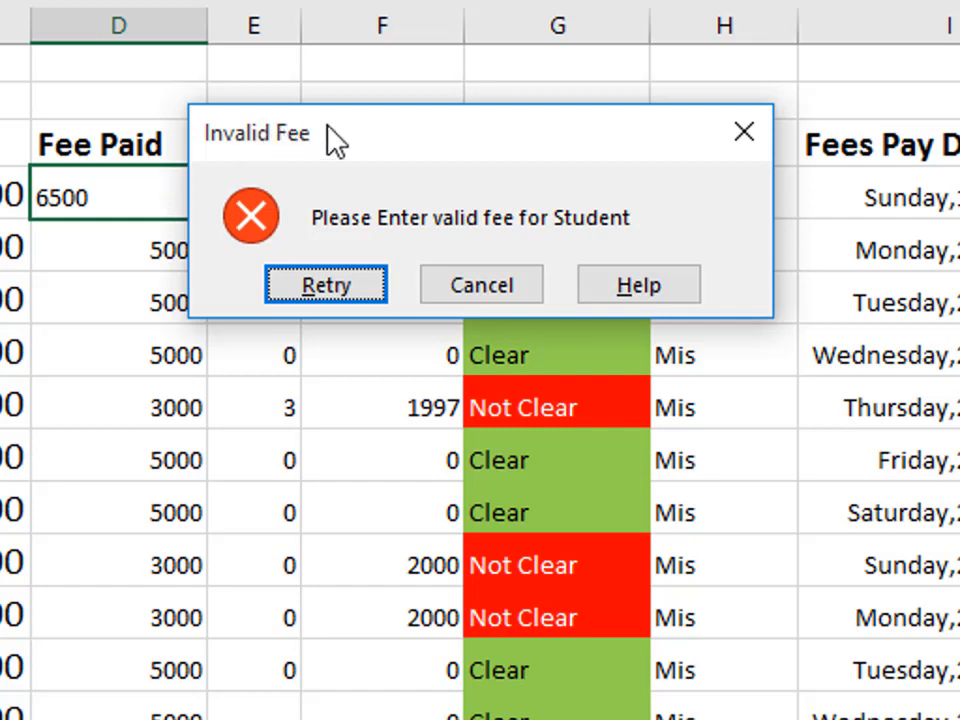
left_click_drag(508, 144, 369, 141)
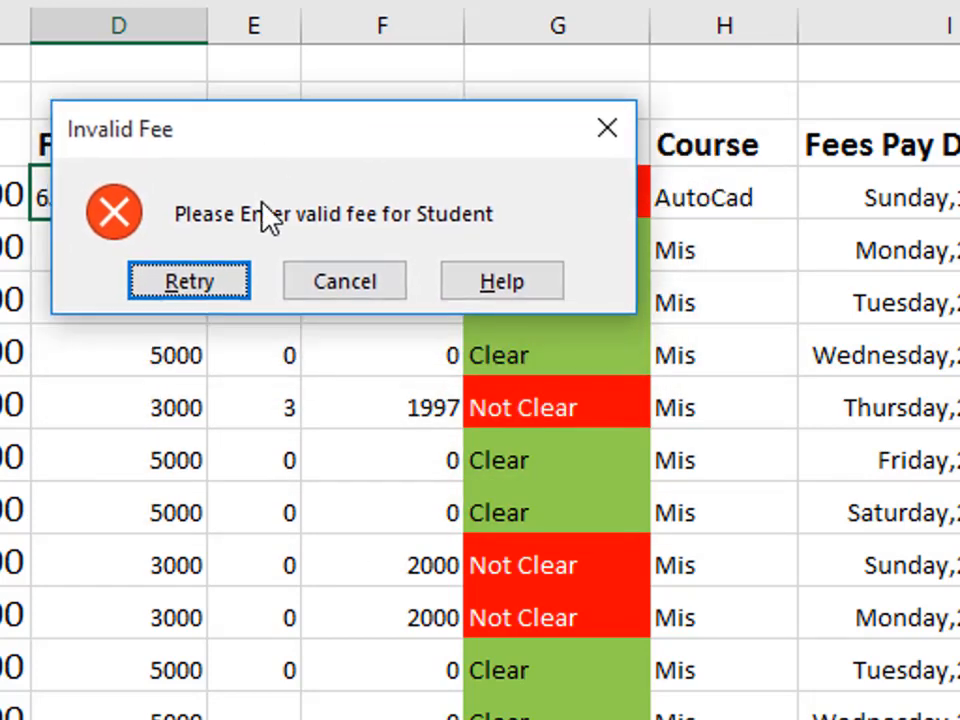
left_click(617, 134)
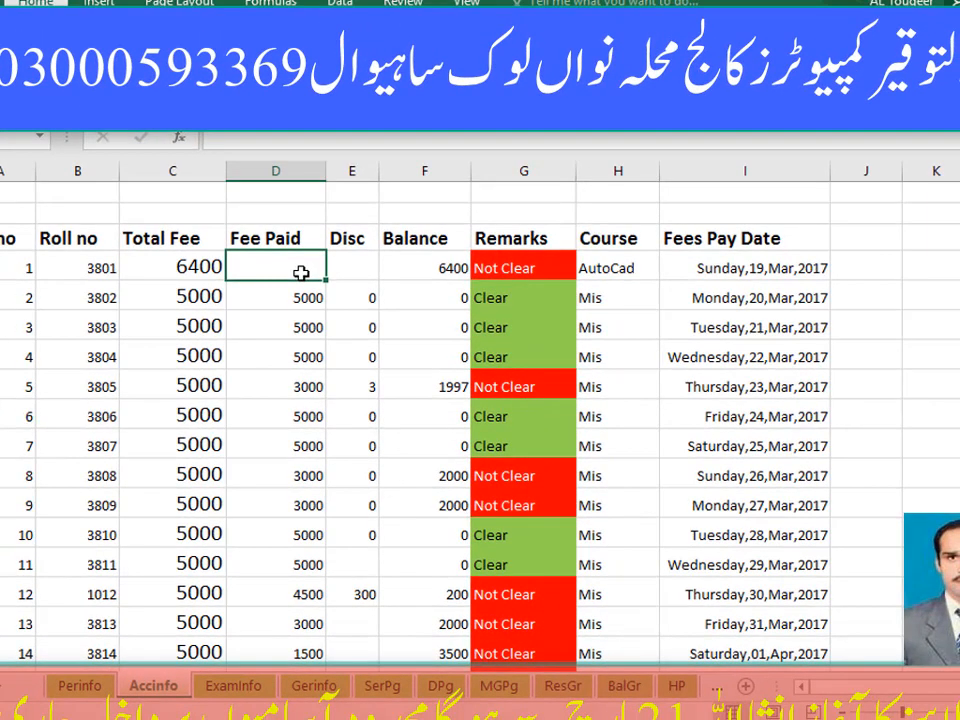
Enter 5500 as the first student's Fee Paid in cell D11
type("64")
key("BackSpace")
type("5500")
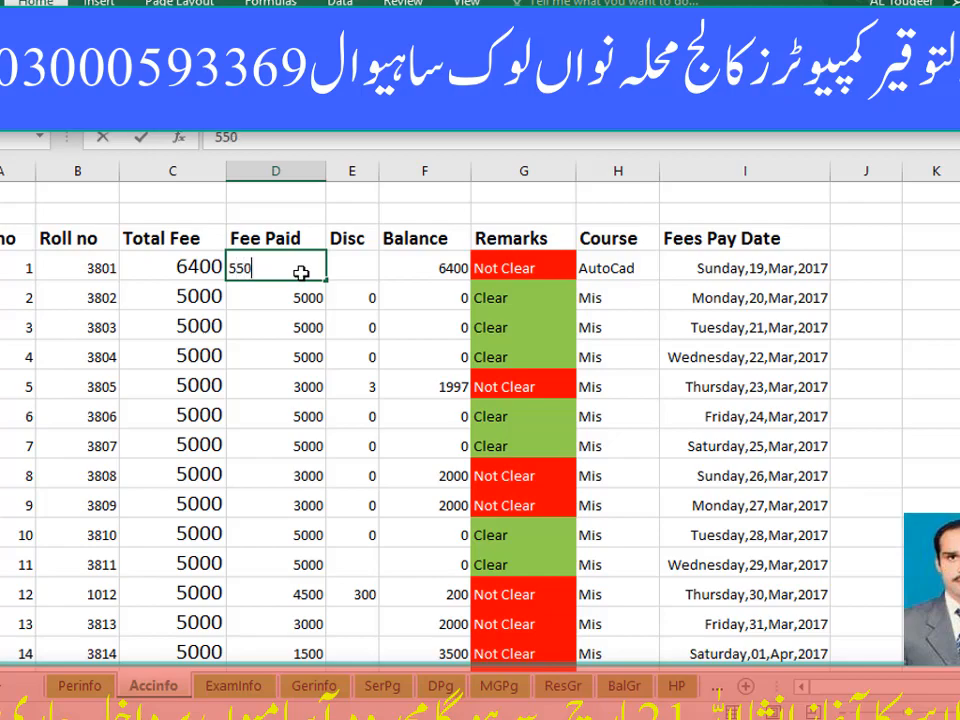
key("Return")
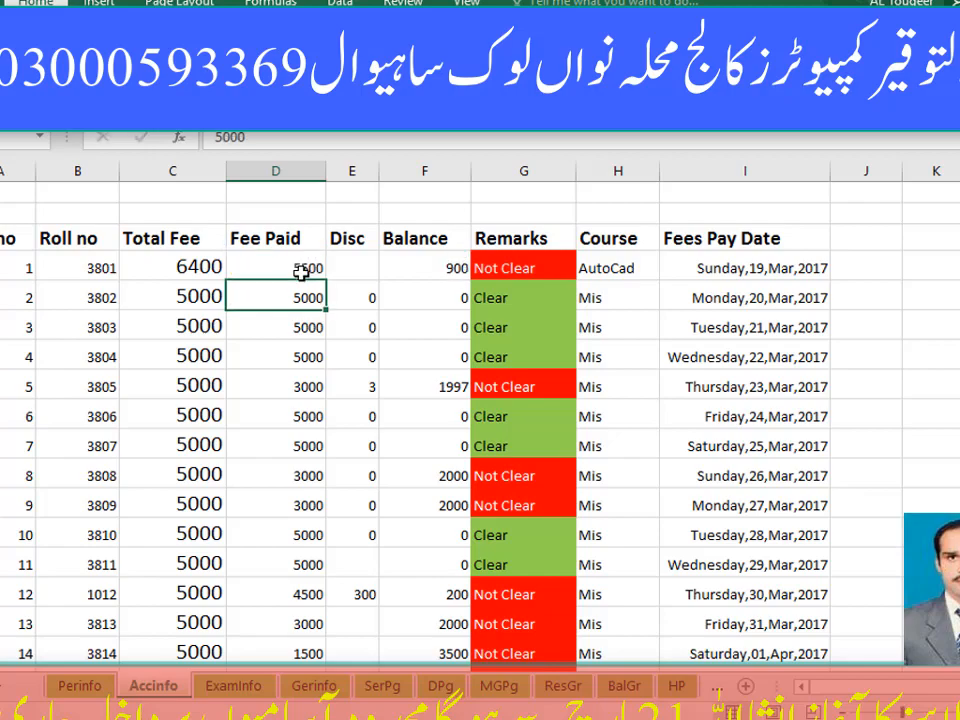
Try to enter a discount of 1000 for the first student in E11 and cancel the entry
left_click(358, 270)
type("1000")
key("Return")
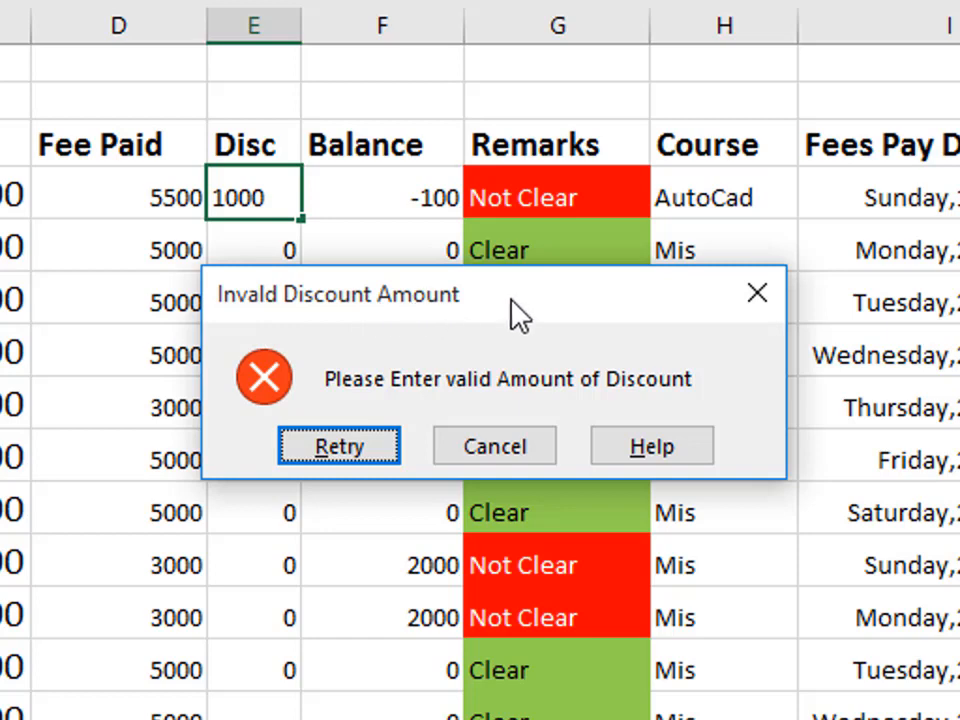
left_click_drag(512, 296, 531, 245)
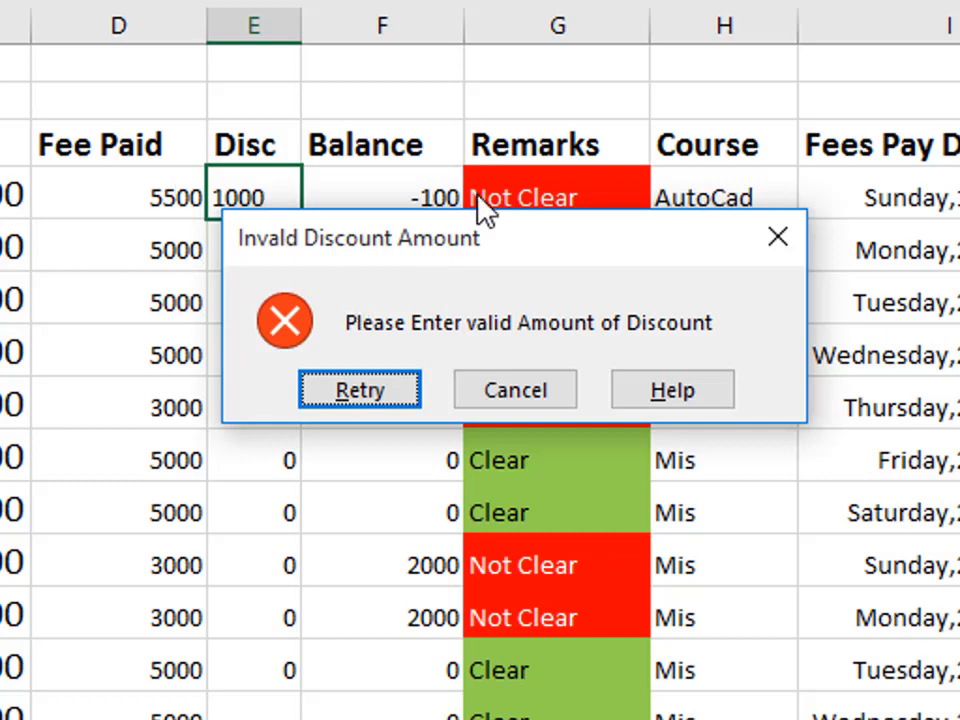
left_click(568, 394)
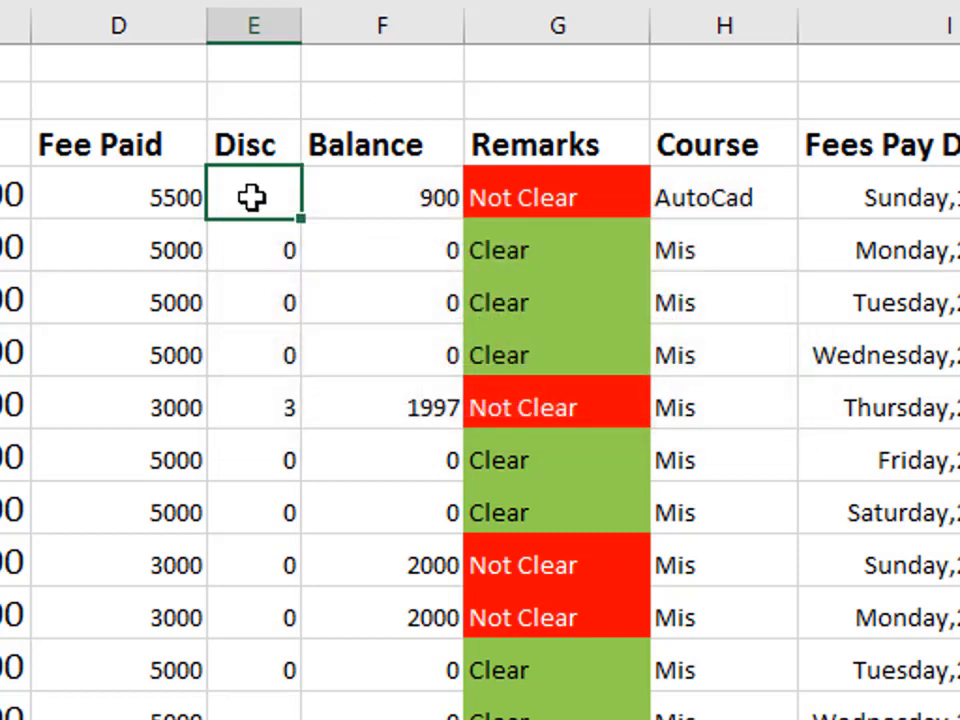
Enter 900 as the first student's discount in cell E11
type("900")
key("Return")
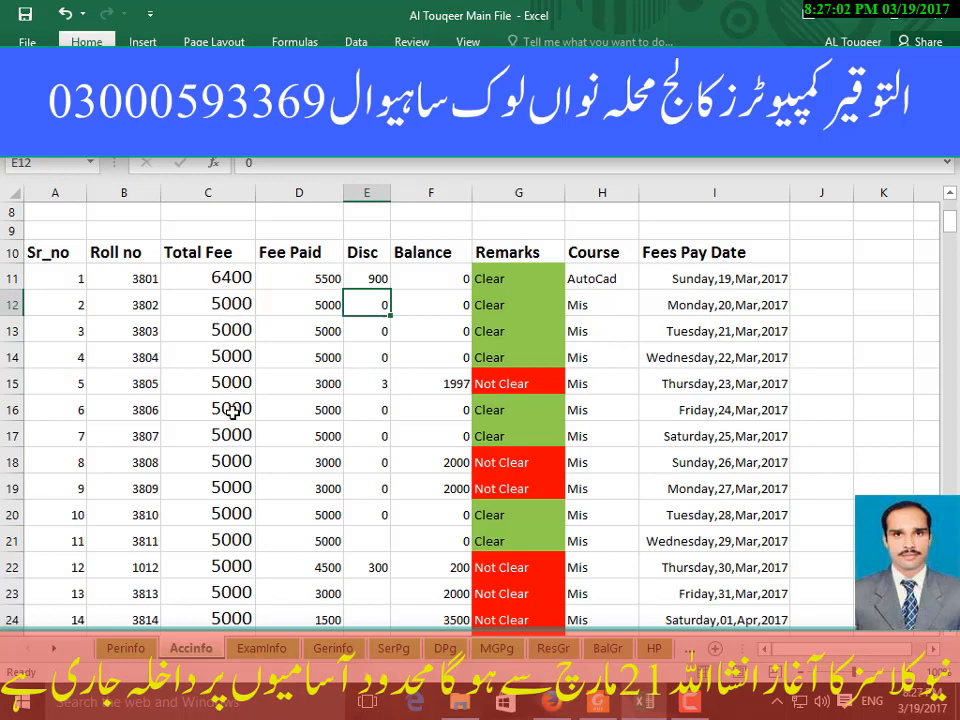
On the Perinfo sheet, change the second student's Course in cell H3 to Graphic
left_click(126, 648)
left_click(765, 573)
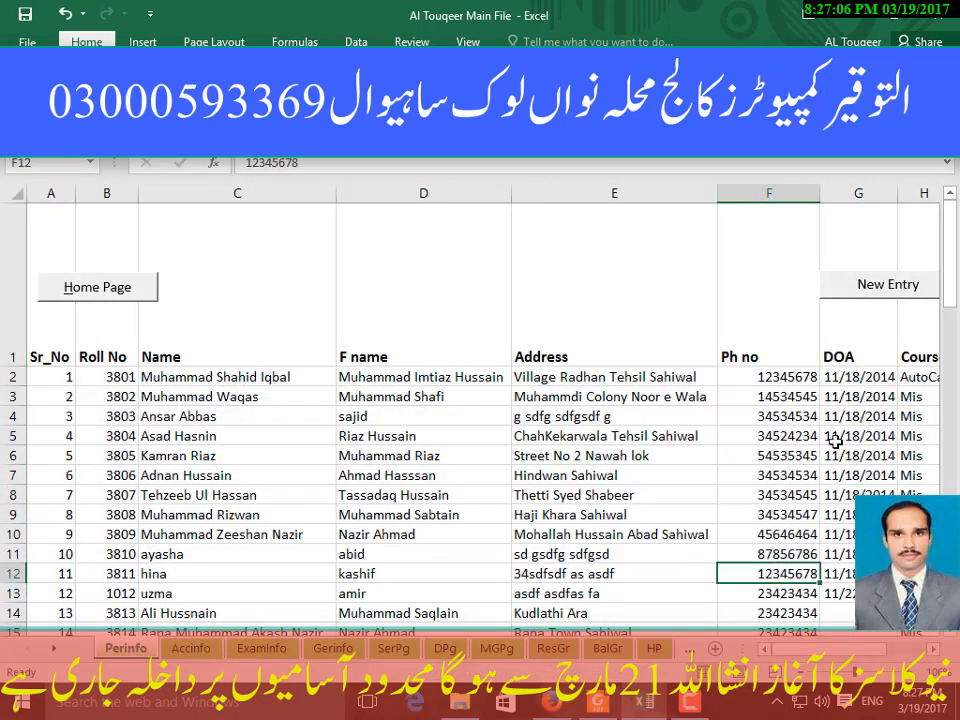
left_click_drag(800, 649, 836, 651)
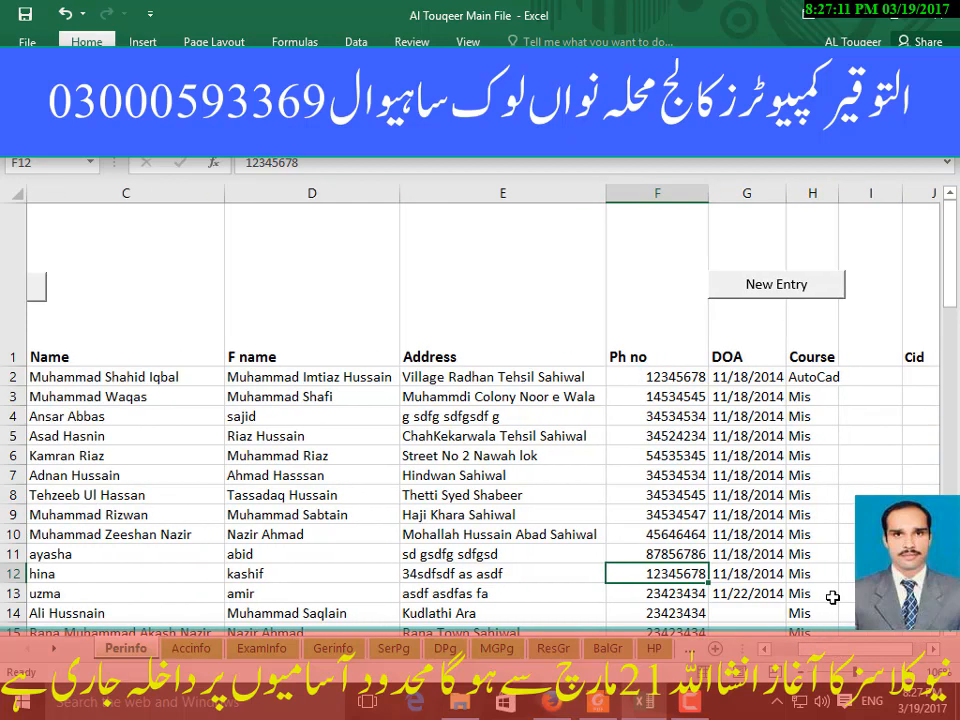
left_click(713, 703)
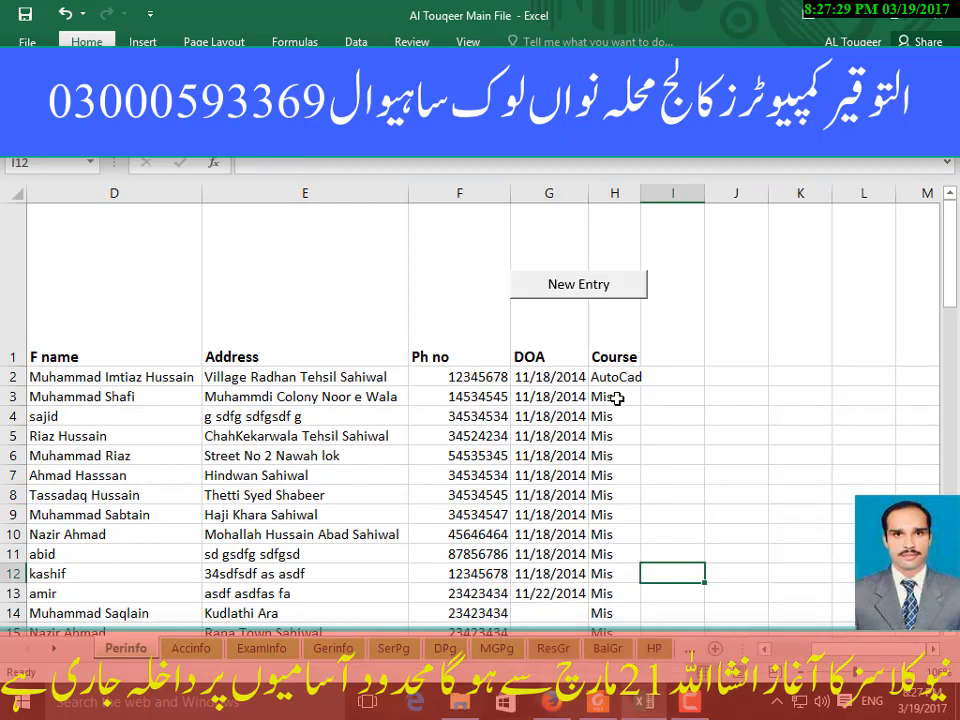
left_click(617, 398)
left_click(649, 397)
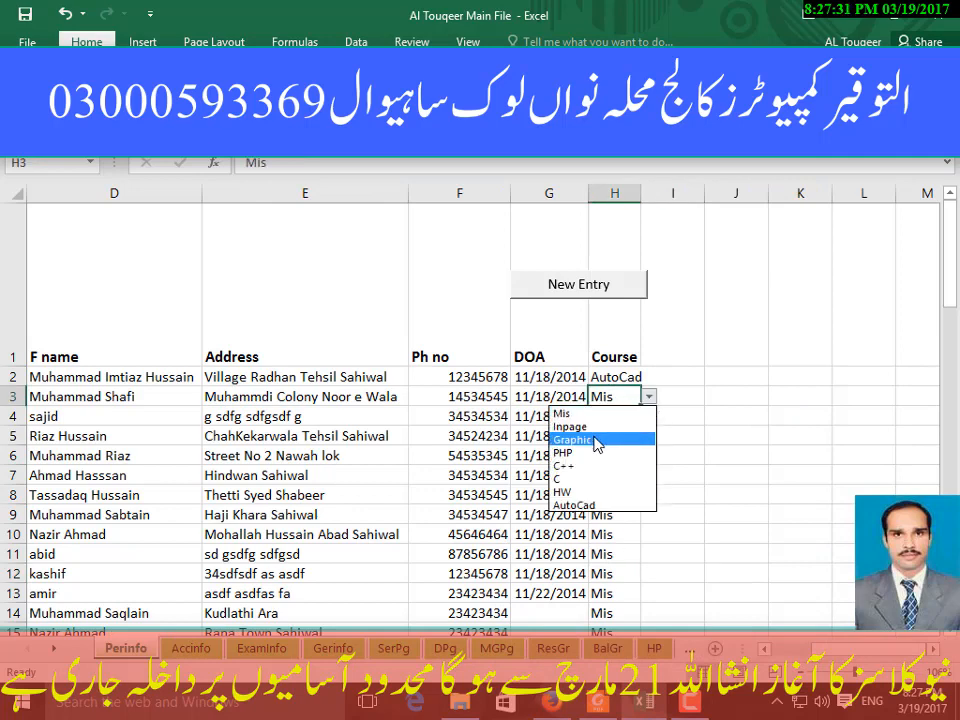
left_click(596, 440)
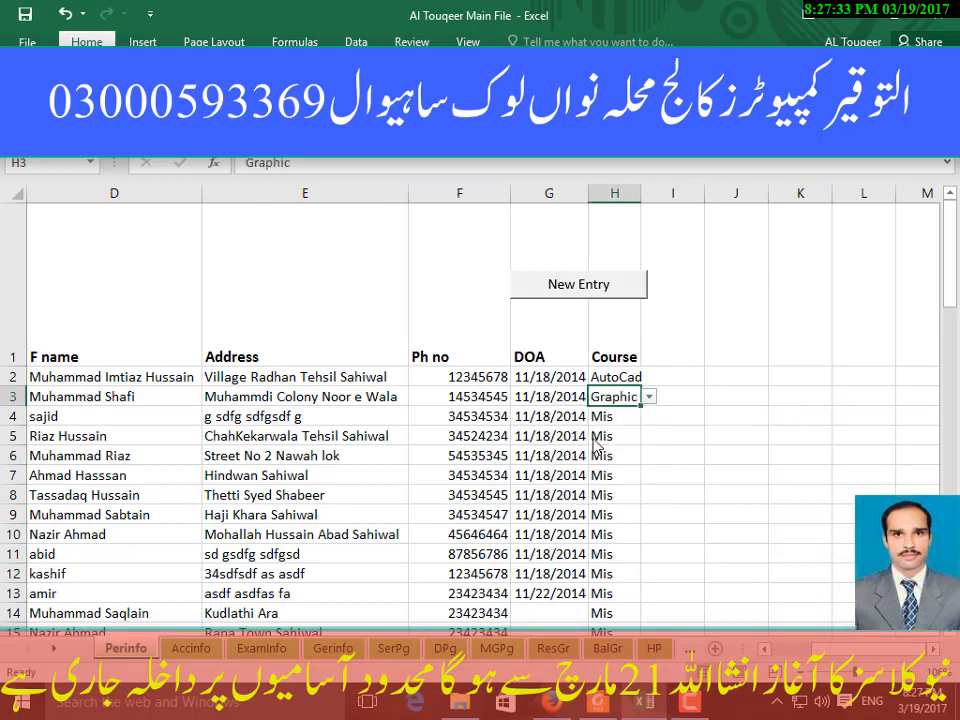
Change the Course of the third student in H4 to PHP and of the fourth student in H5 to C++
left_click(641, 418)
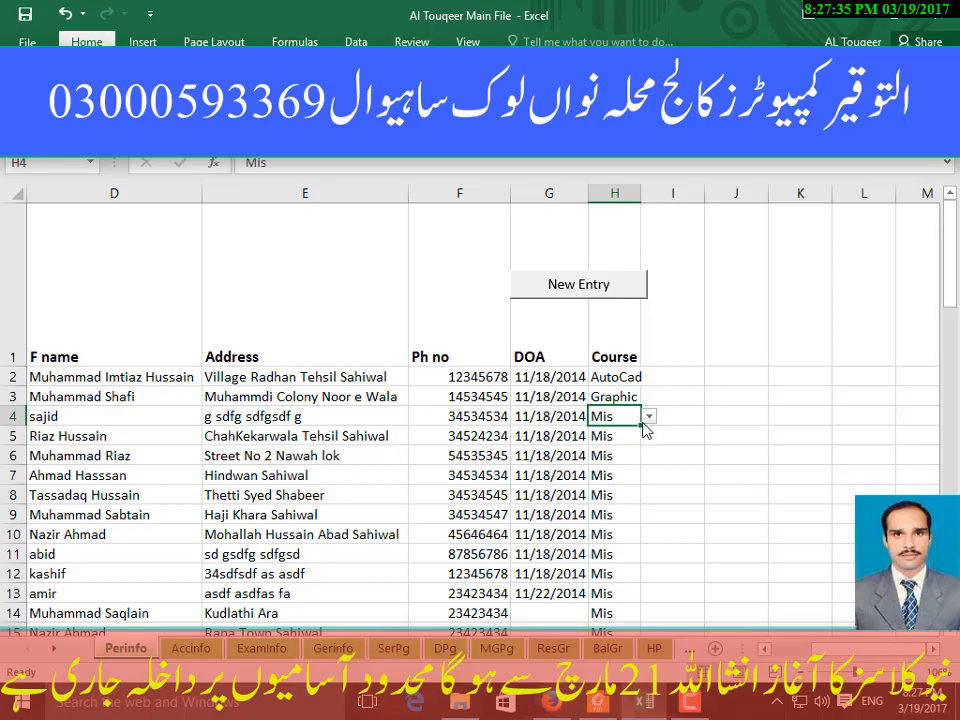
left_click(648, 417)
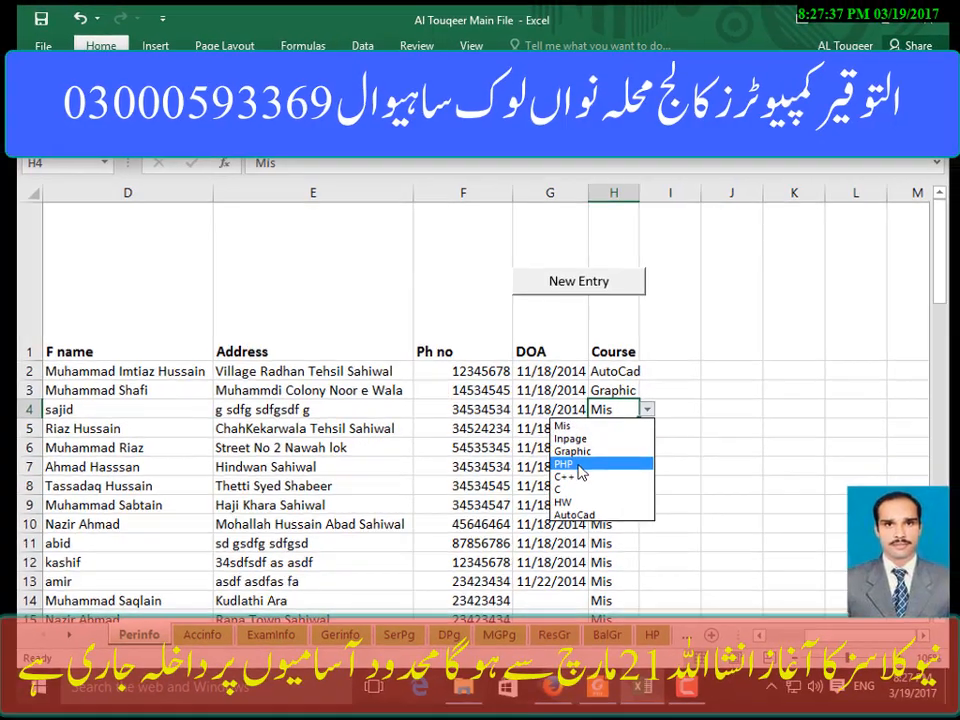
left_click(580, 466)
left_click(602, 428)
left_click(646, 427)
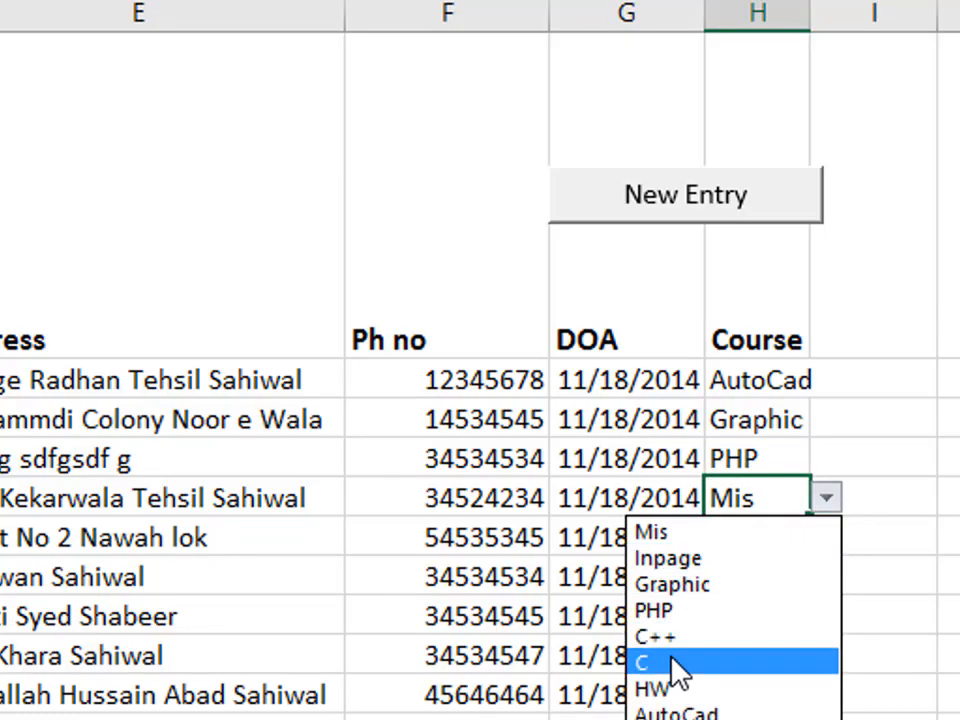
left_click(692, 638)
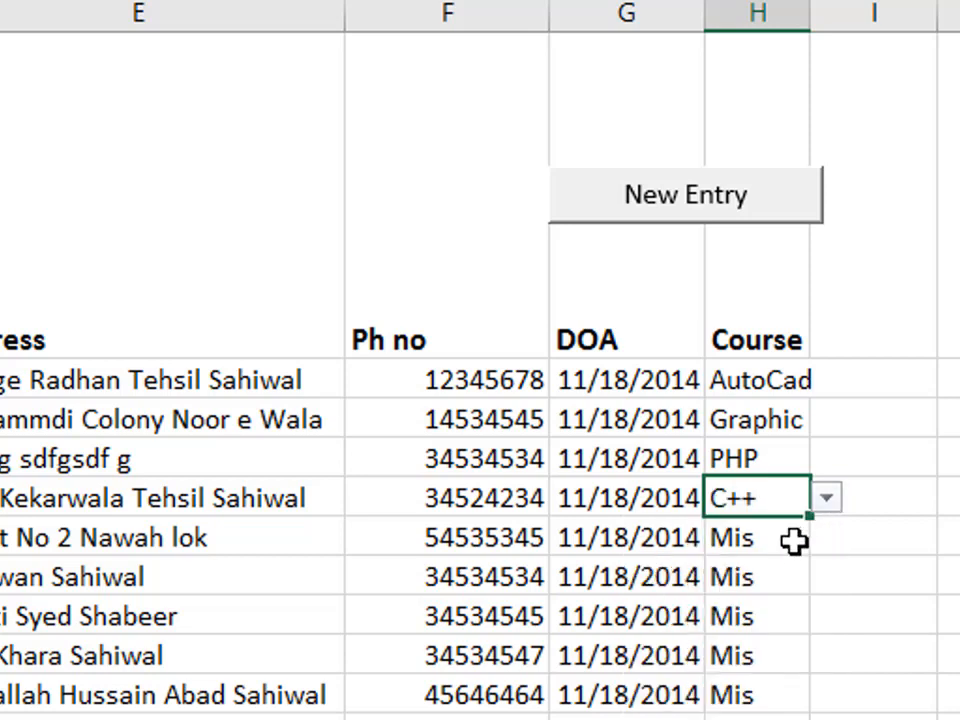
Change the fifth student's Course in cell H6 to Inpage
left_click(795, 540)
left_click(826, 540)
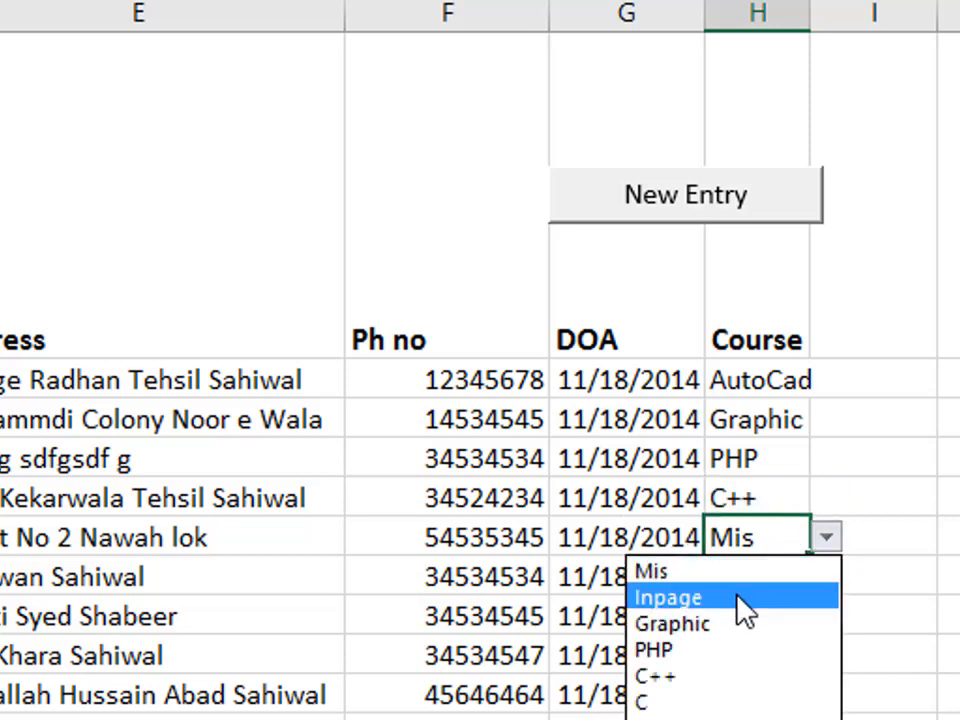
left_click(740, 597)
left_click(925, 674)
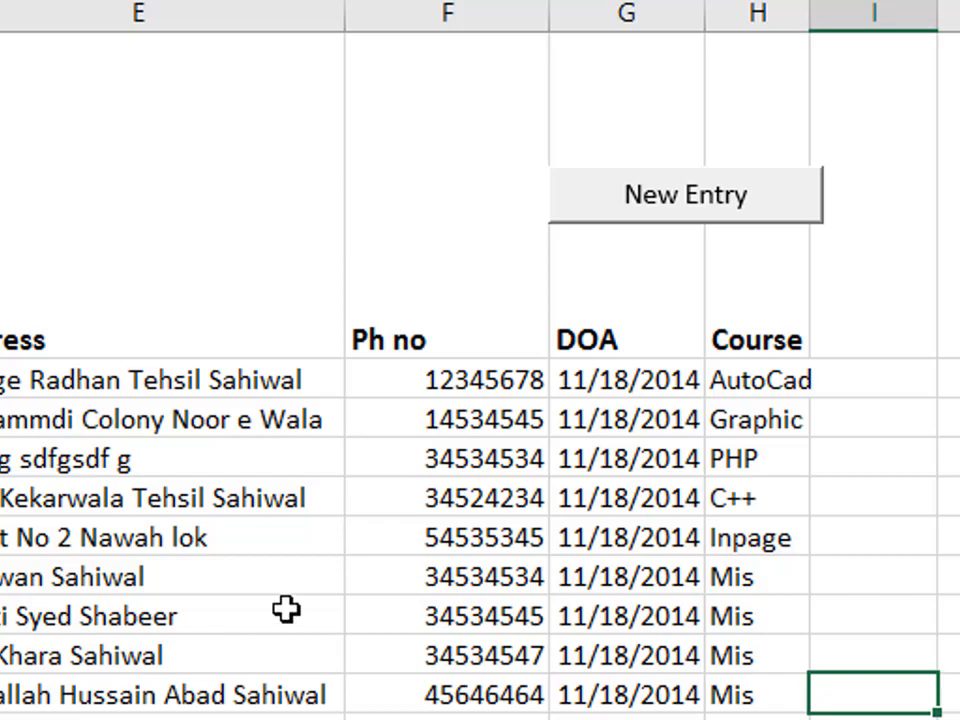
Return to the Accinfo sheet and review the total fees, balances and remarks of the students whose courses were changed
key("ctrl+Page_Down")
key("ctrl+Page_Down")
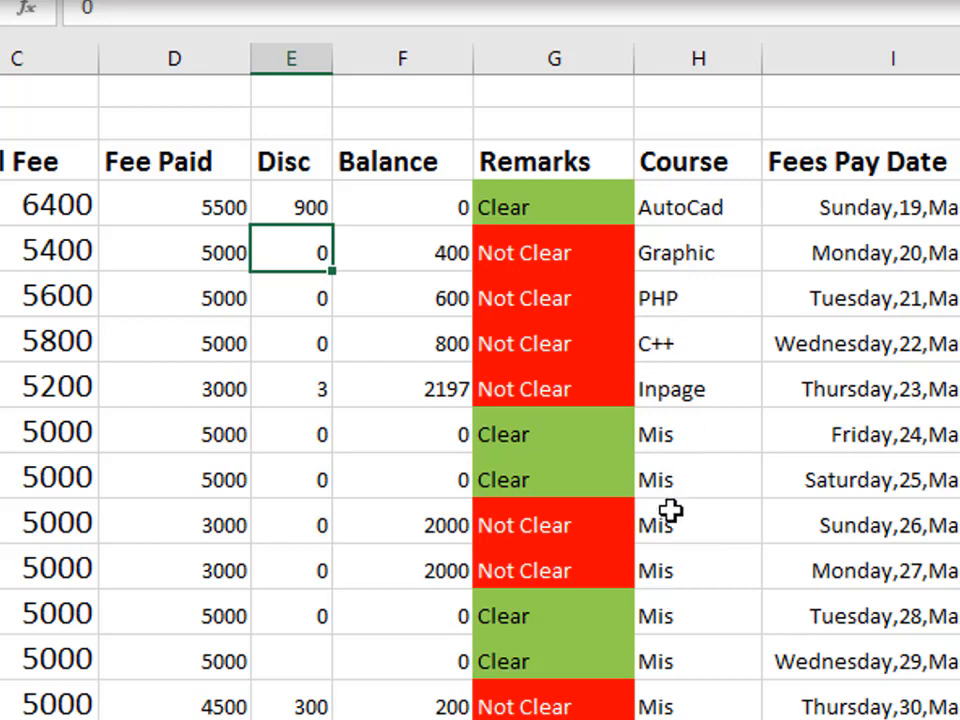
left_click(955, 340)
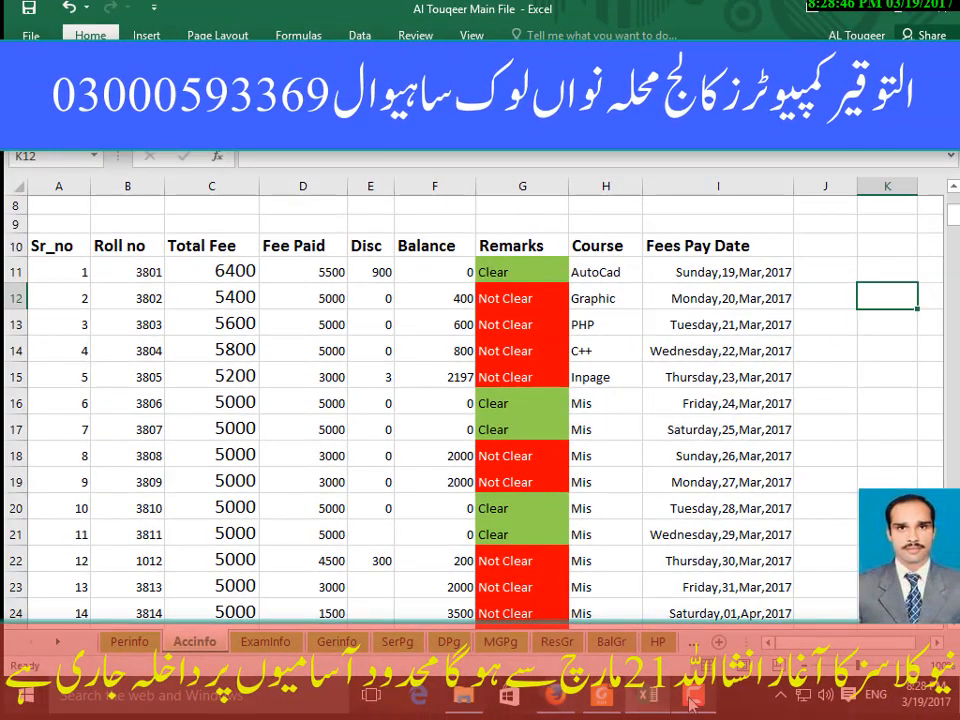
left_click(690, 703)
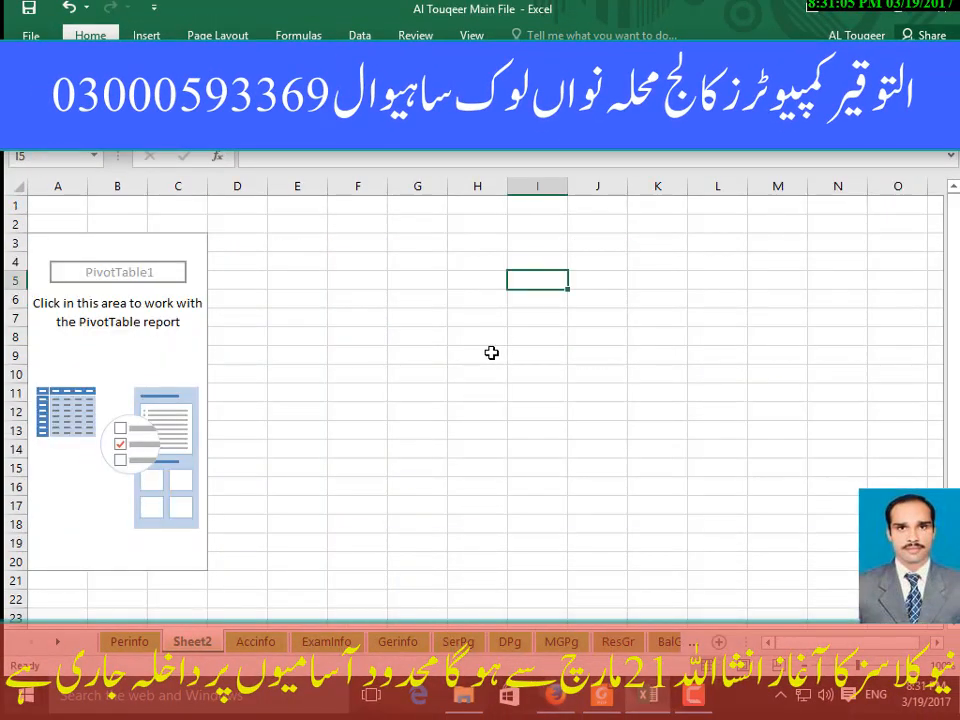
Add Roll no, Fee Paid, Total Fee, Remarks, Course and Fees Pay Date as row fields of the empty PivotTable on Sheet2
left_click(163, 347)
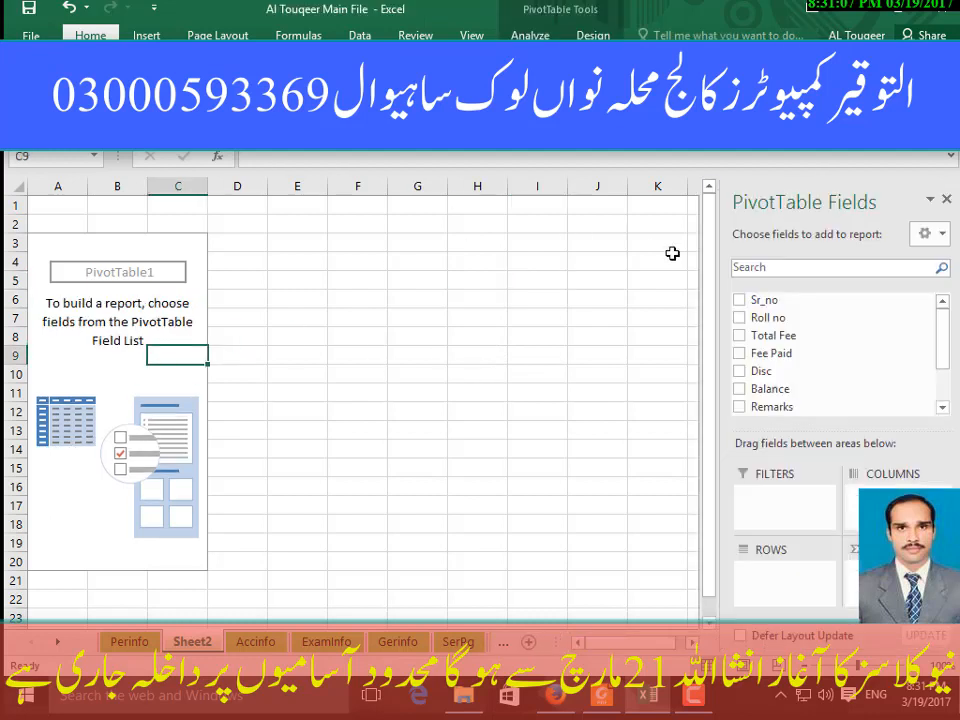
left_click(163, 336)
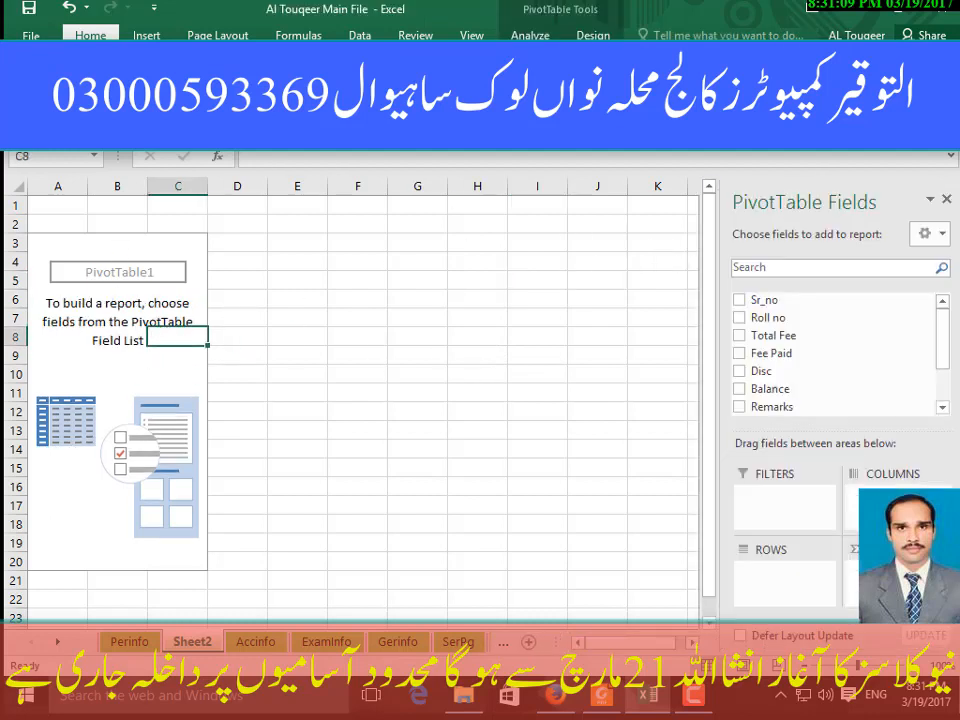
left_click(740, 317)
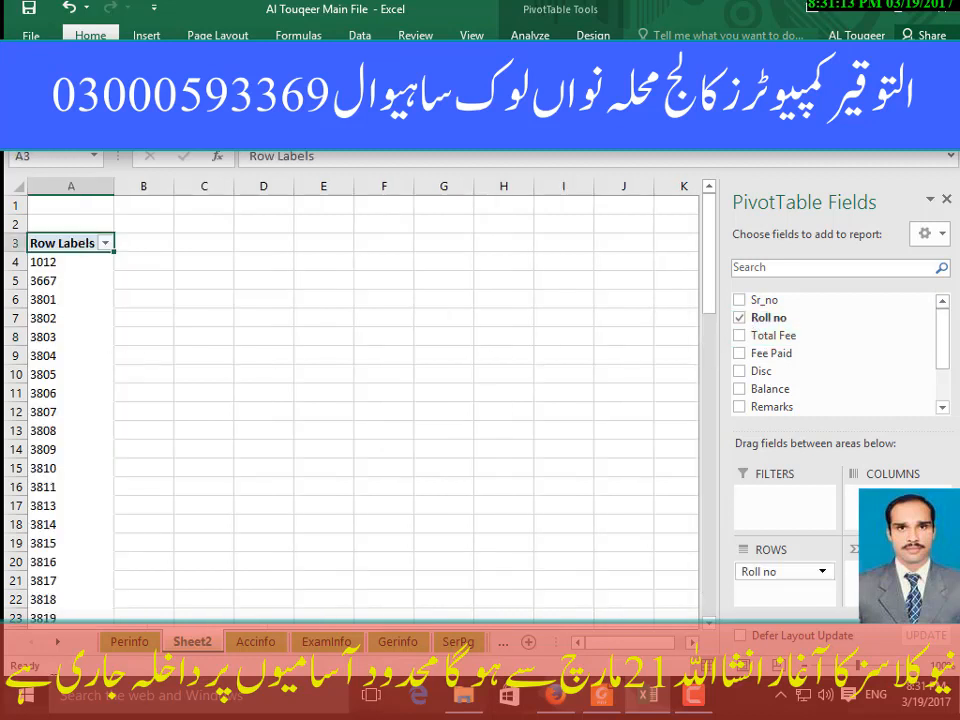
left_click(742, 354)
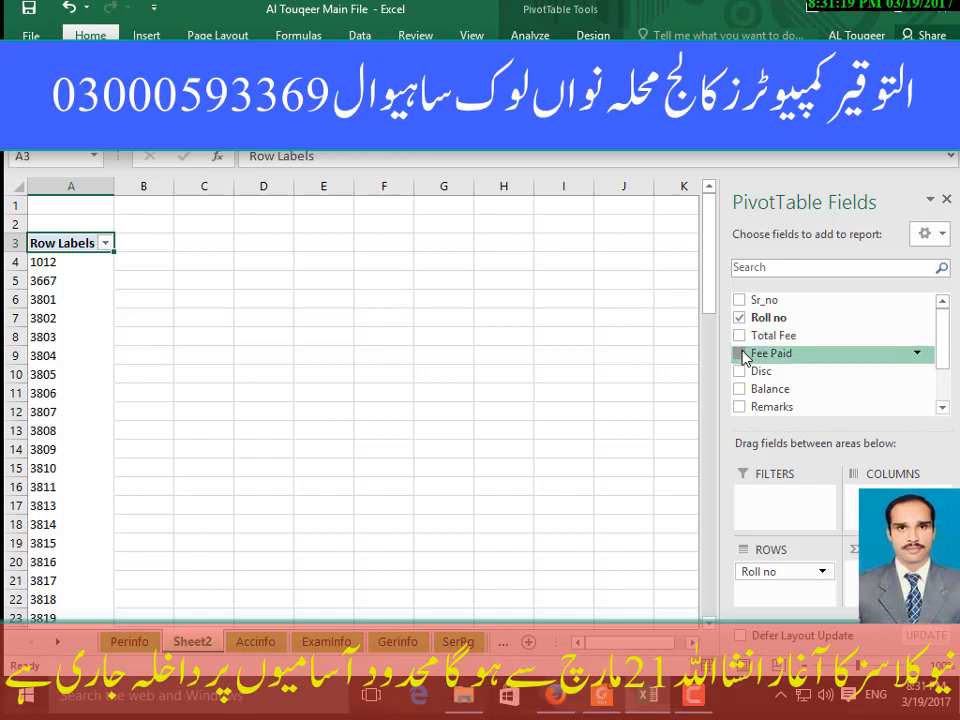
left_click(741, 337)
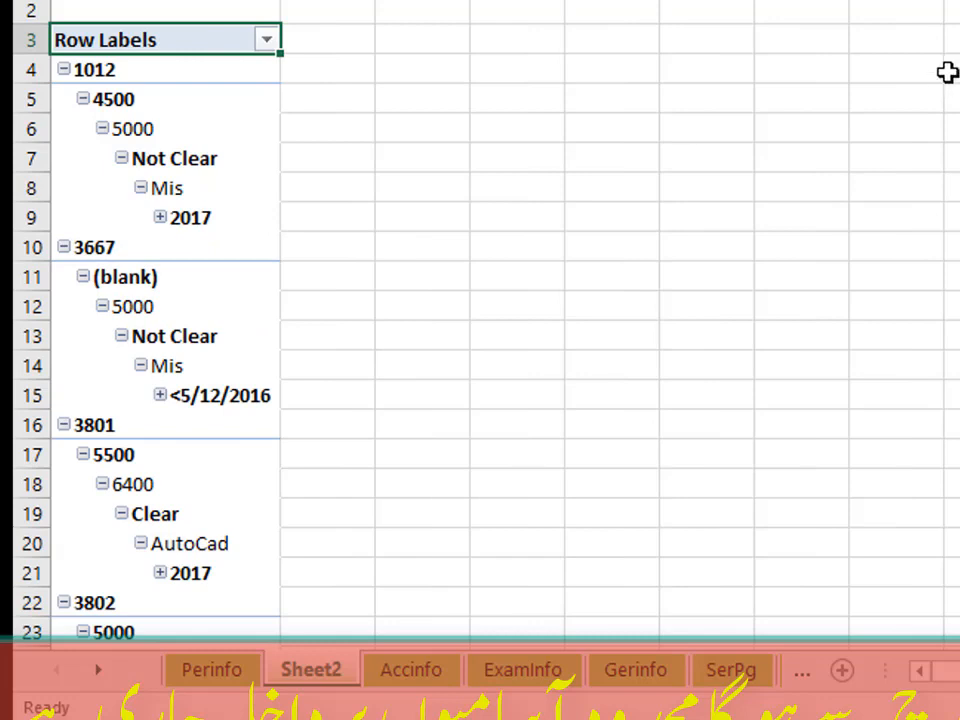
Examine the fee, remarks and course levels under the first roll number in the PivotTable
left_click(911, 64)
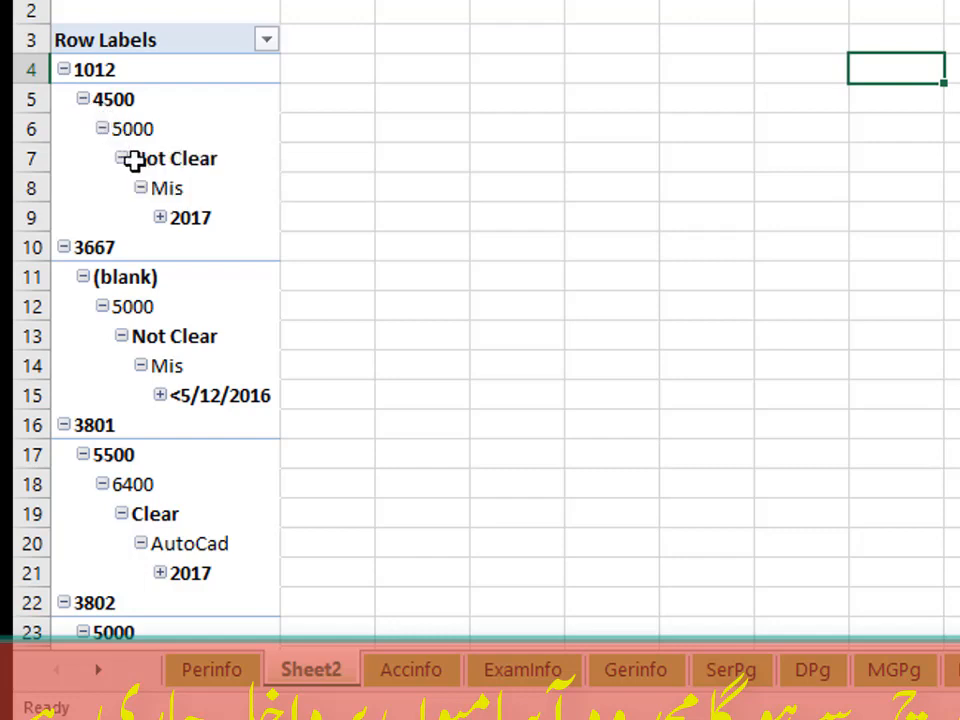
left_click(115, 100)
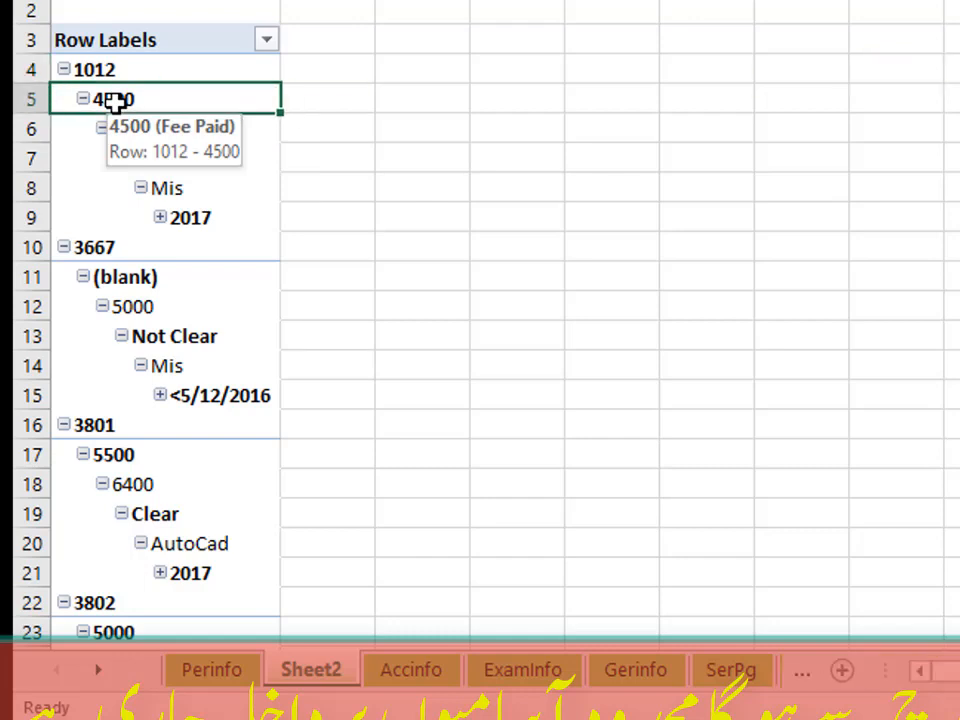
left_click(500, 177)
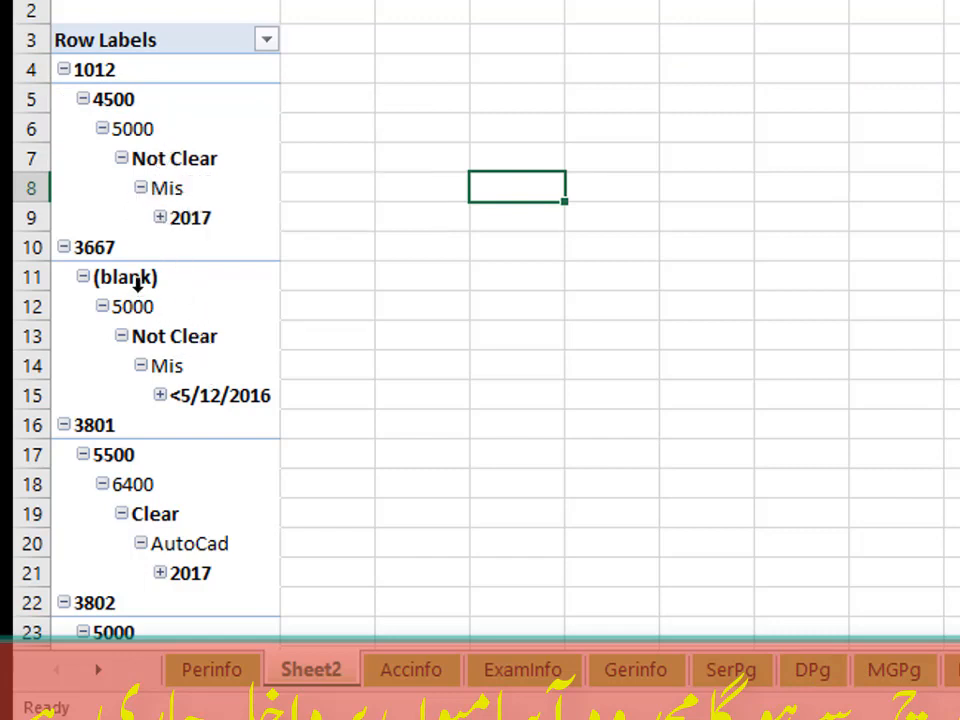
Collapse the roll number groups from the second through the tenth in the PivotTable, collapsing only the Fee Paid level within the fourth group
left_click(64, 247)
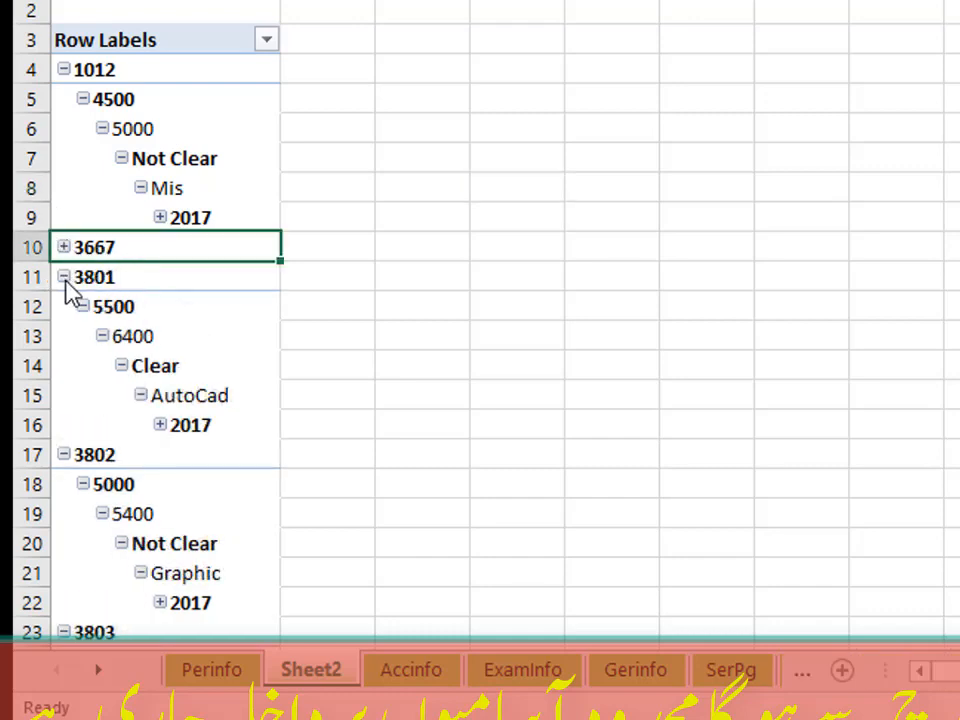
left_click(65, 279)
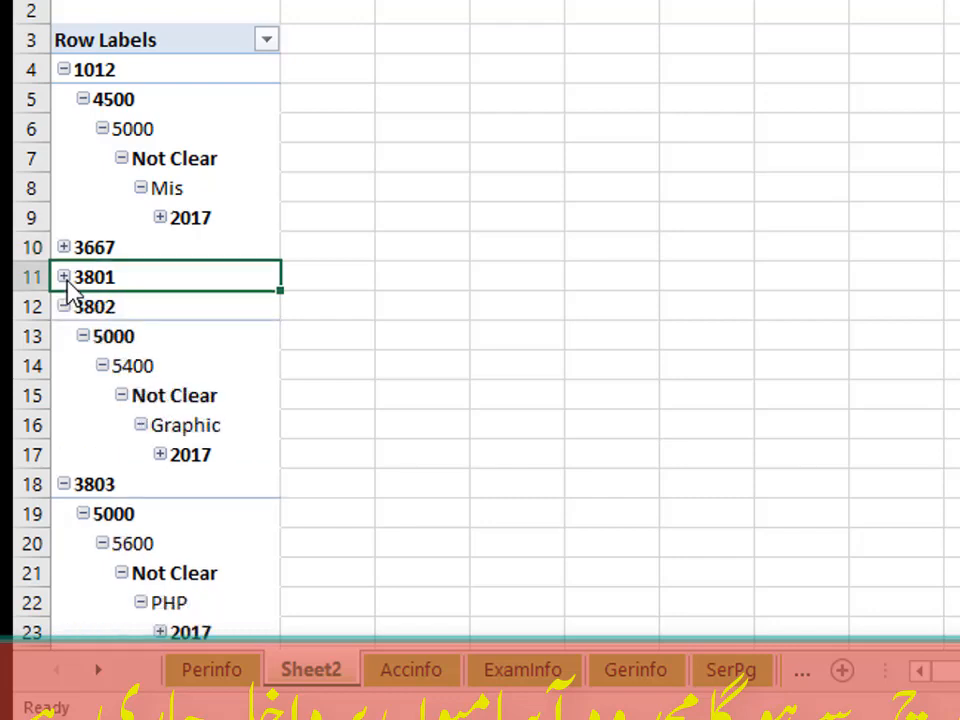
left_click(84, 337)
left_click(64, 366)
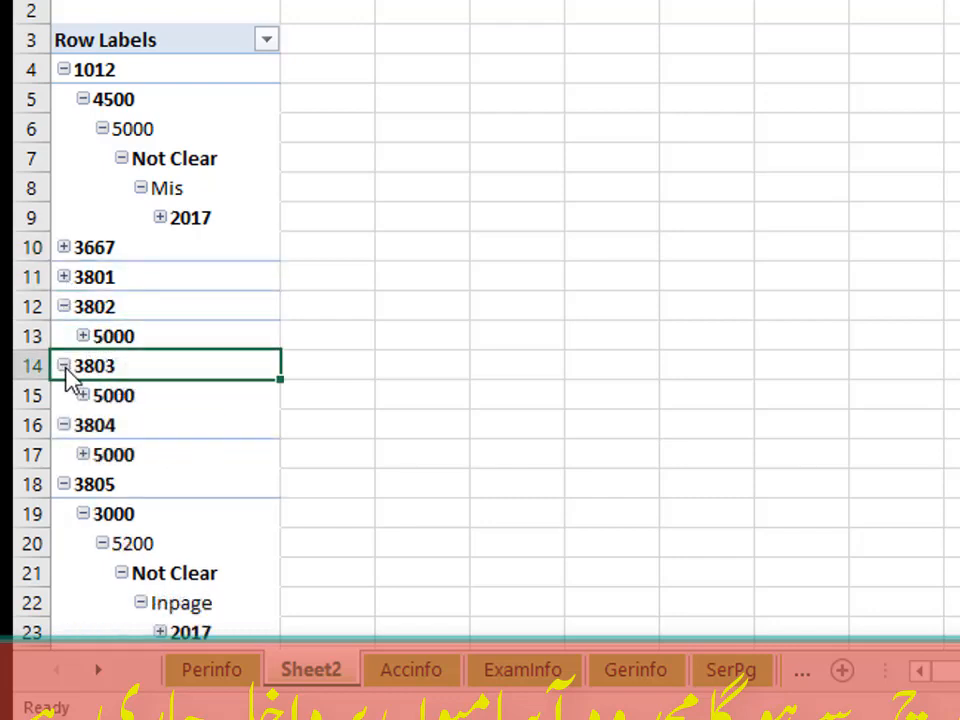
left_click(63, 366)
left_click(63, 397)
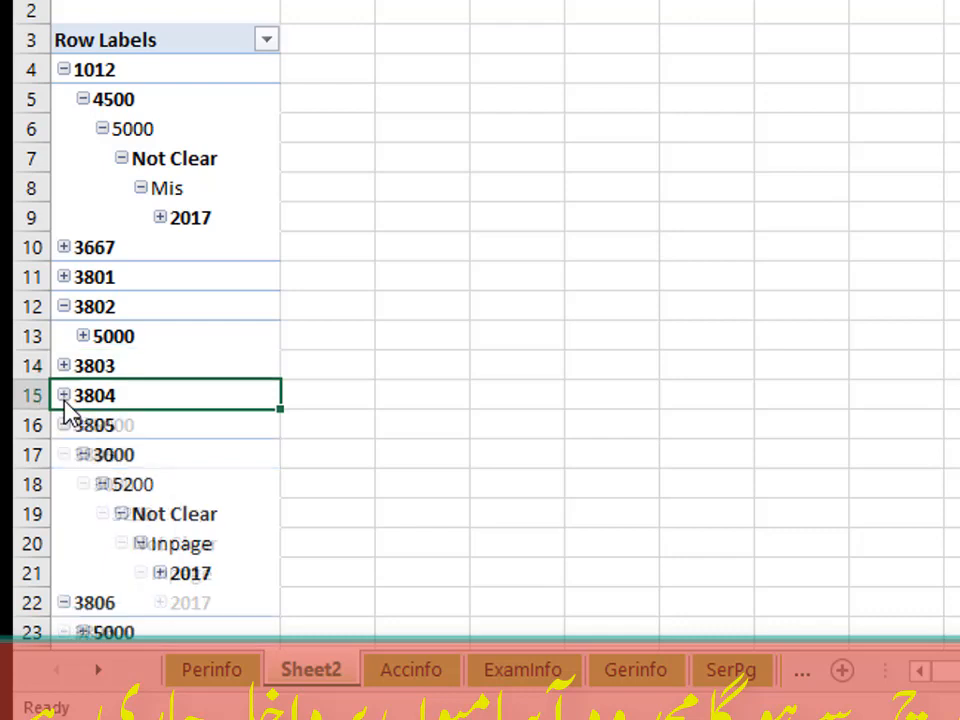
left_click(63, 425)
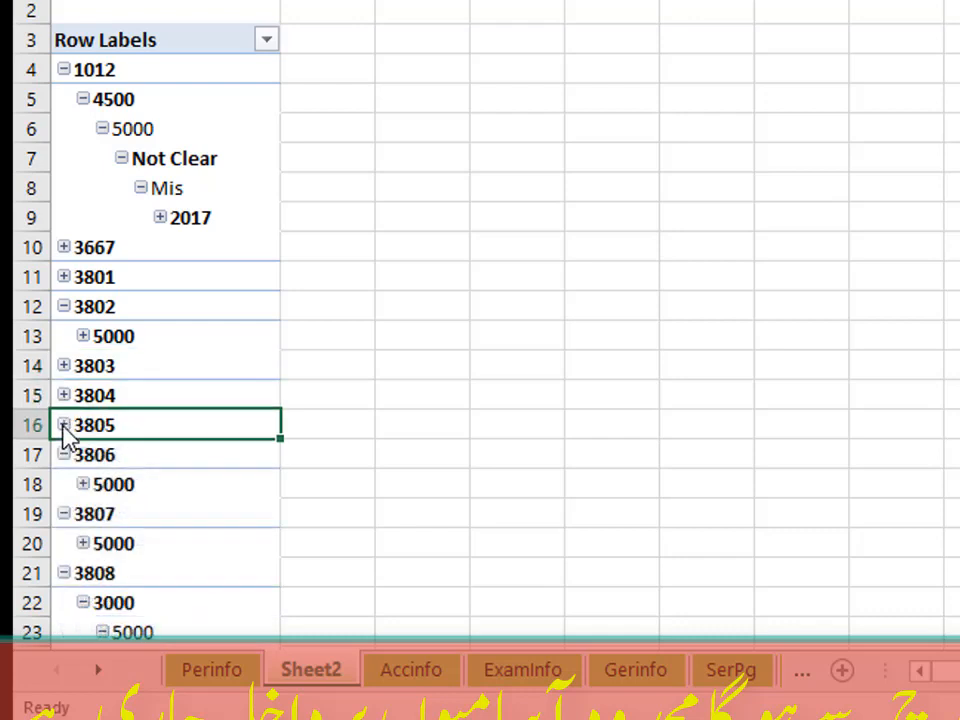
left_click(63, 455)
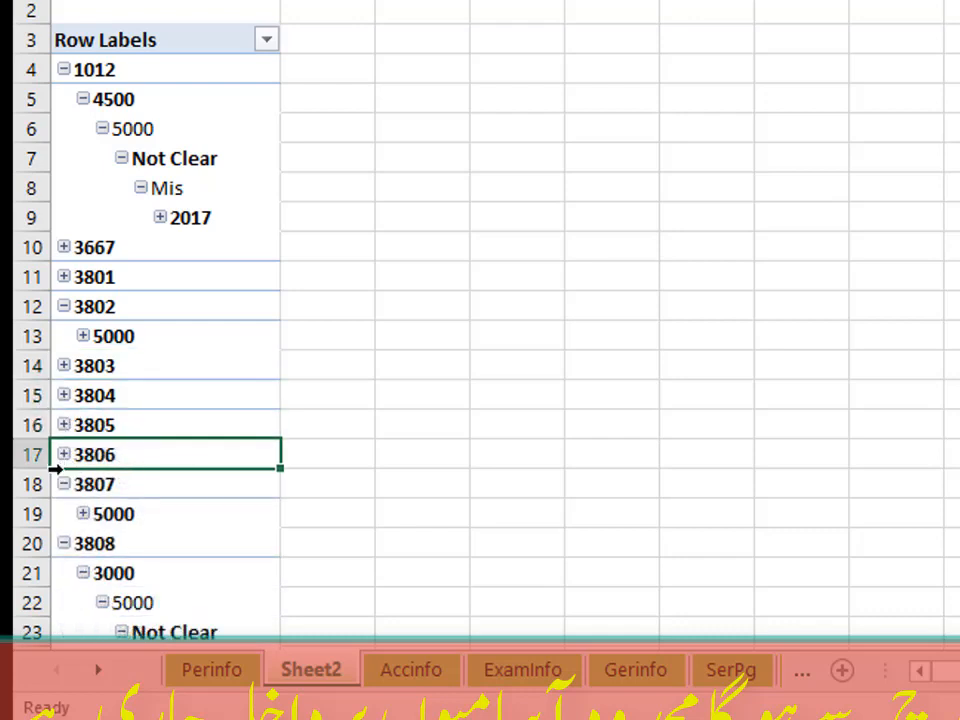
left_click(63, 485)
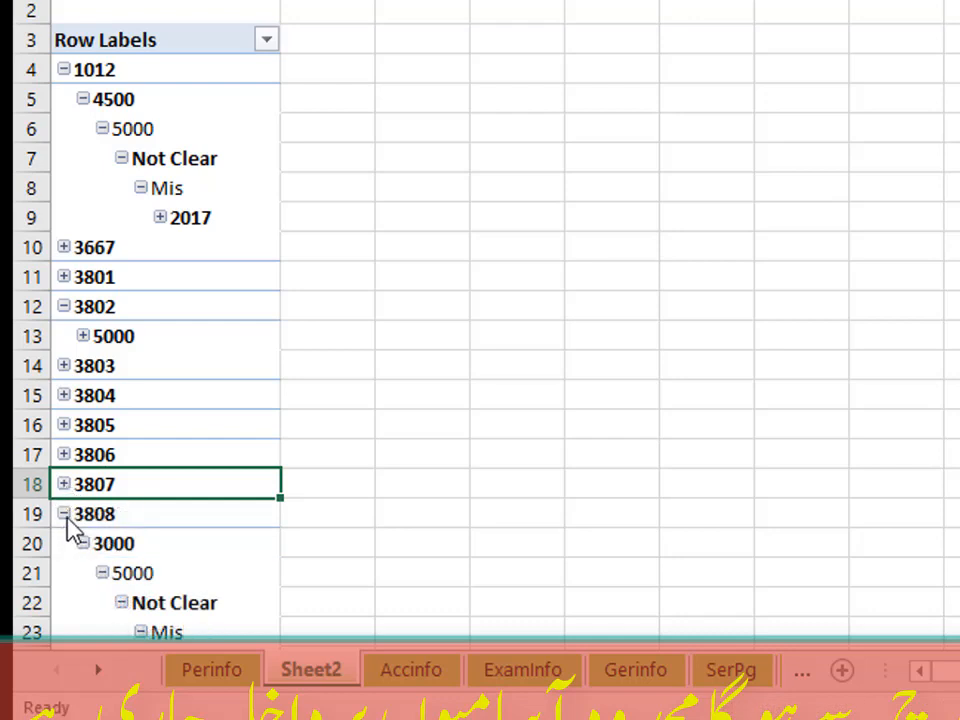
left_click(63, 514)
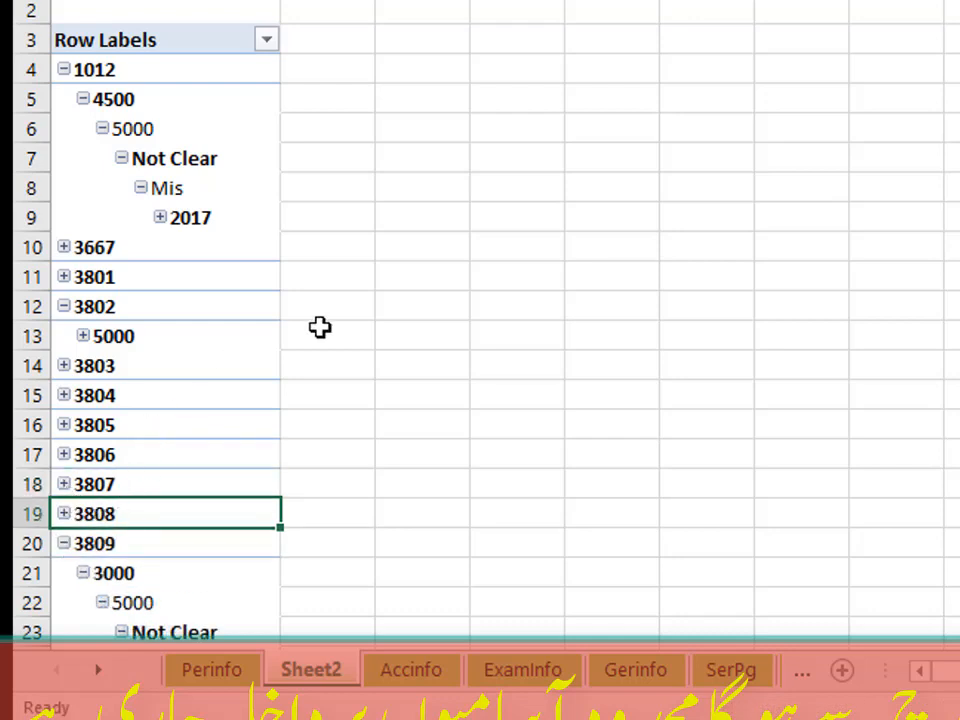
Expand the 2017 and Qtr1 date levels under the first still-open roll number group below the collapsed ones, down to the payment month
scroll(337, 370, "down", 1)
scroll(337, 370, "down", 3)
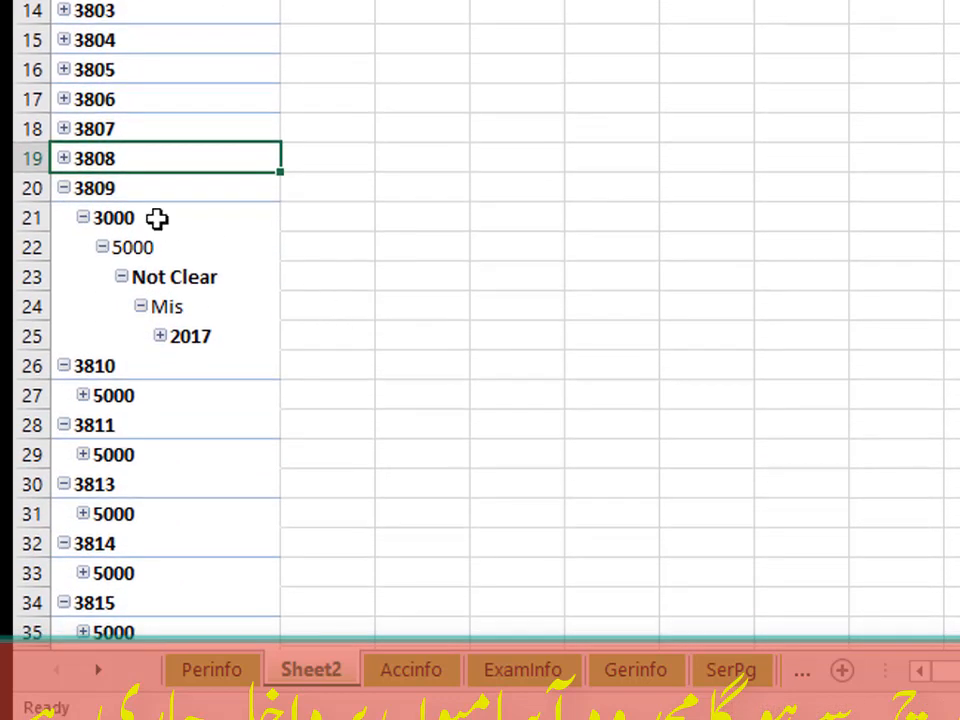
left_click(160, 336)
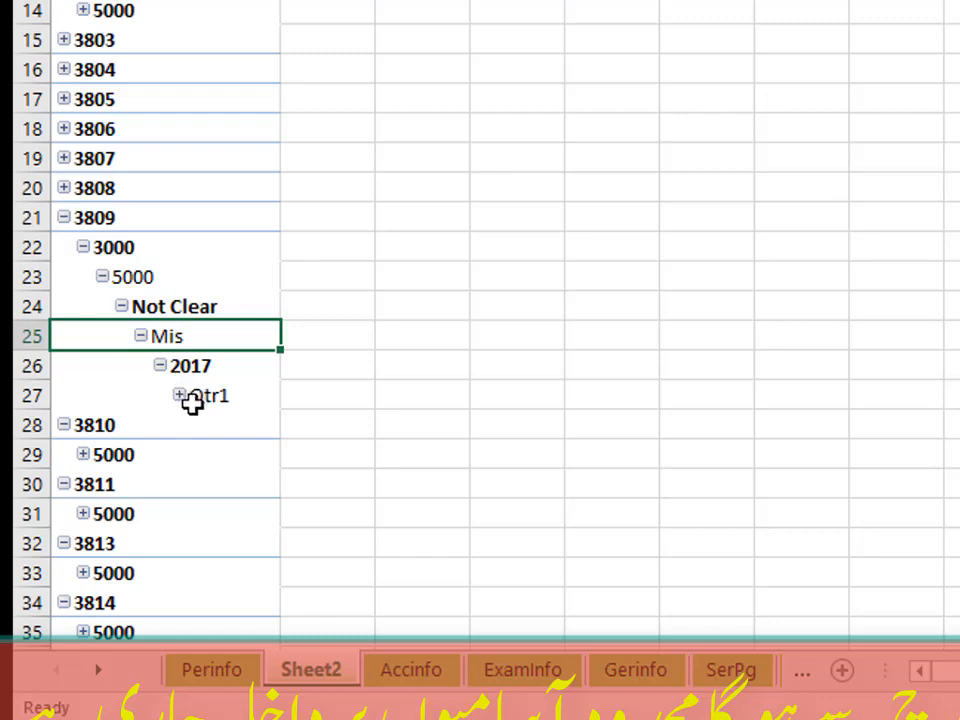
left_click(180, 397)
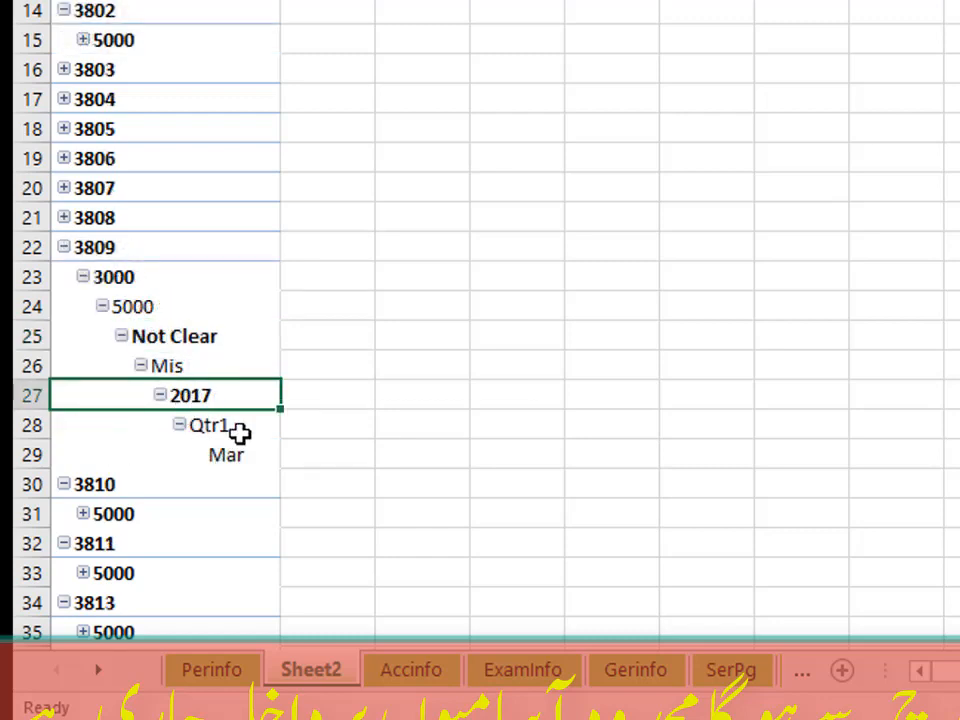
scroll(222, 425, "down", 2)
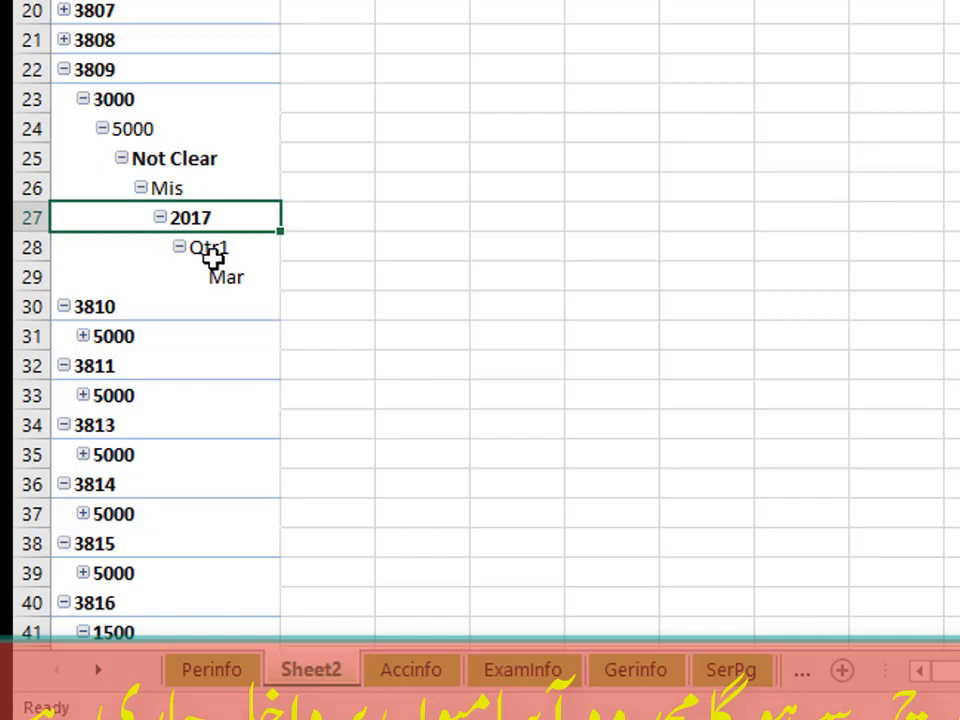
left_click(172, 341)
left_click(165, 370)
left_click(163, 426)
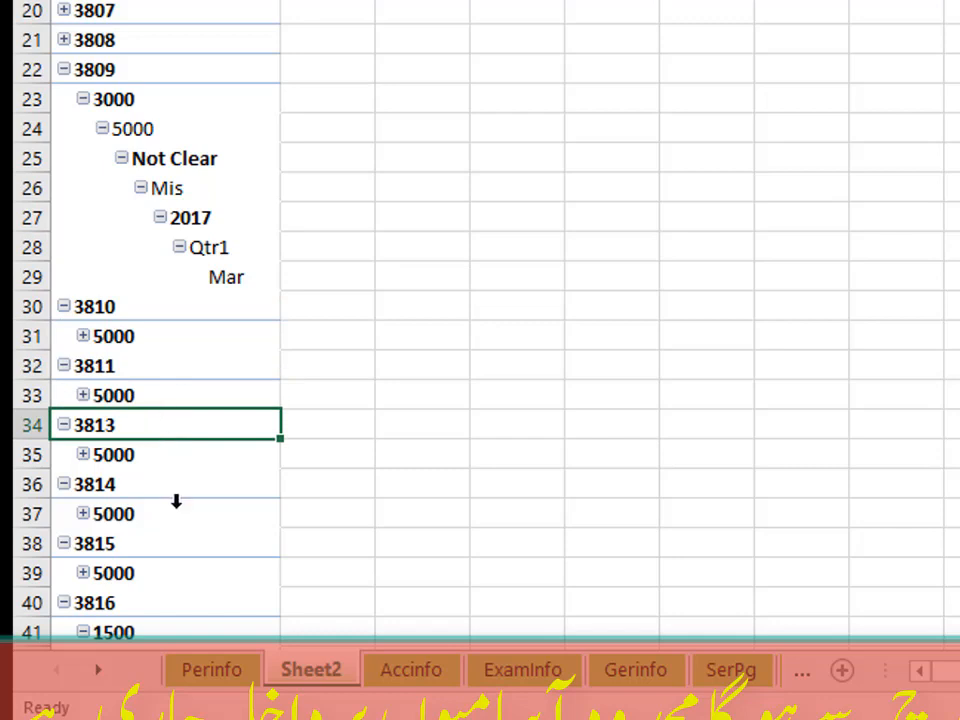
scroll(197, 461, "down", 4)
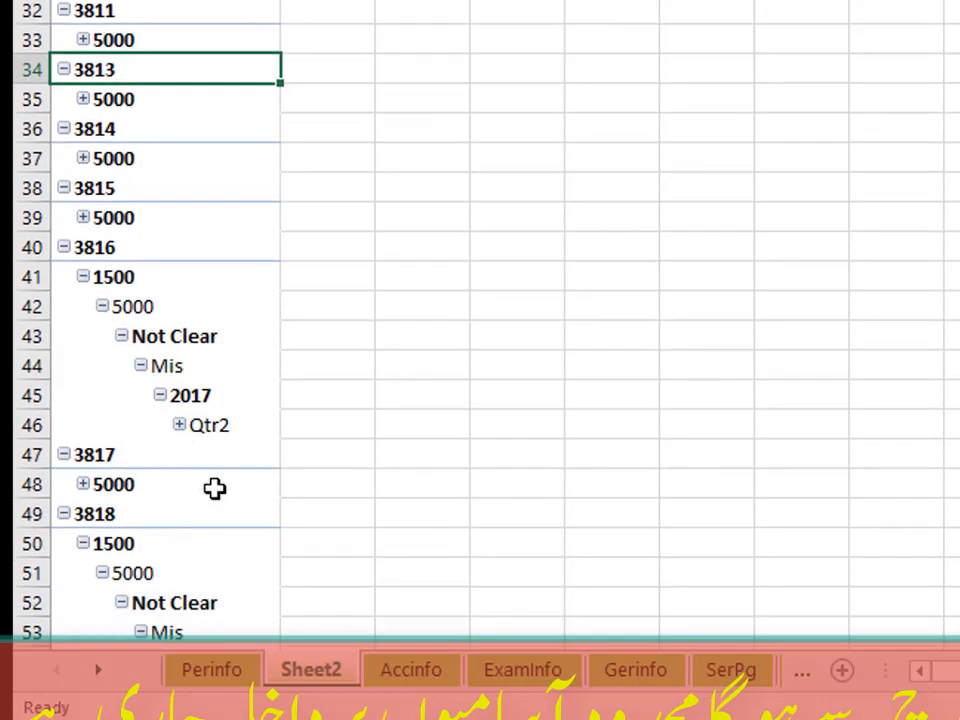
Go to the top of the Accinfo sheet and return from there to the workbook's home page
left_click(421, 683)
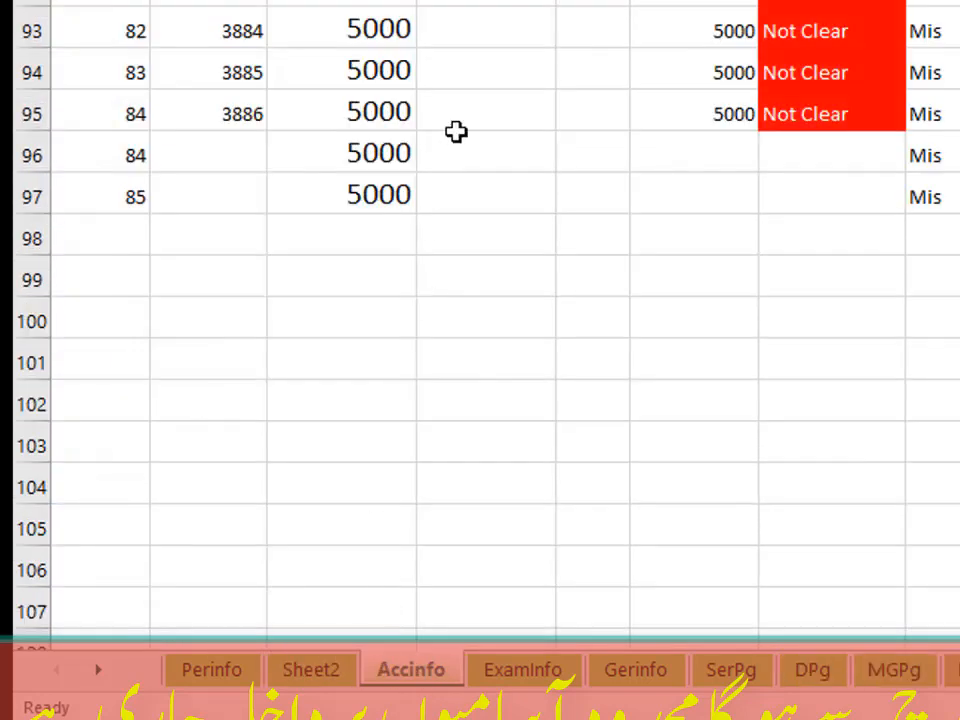
scroll(463, 249, "up", 11)
scroll(326, 232, "up", 20)
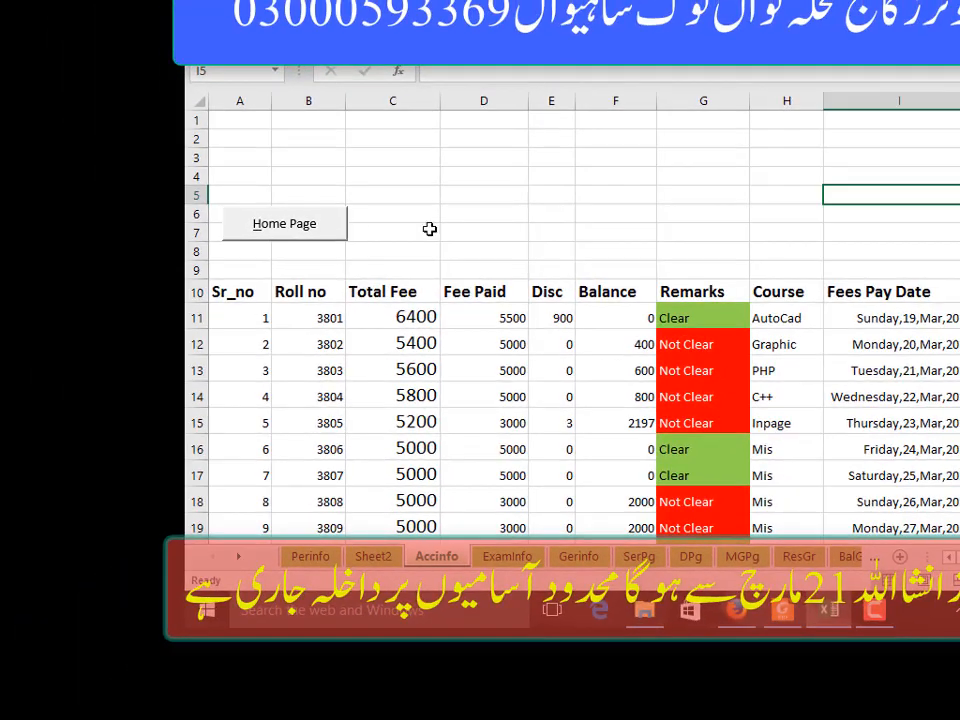
left_click(268, 182)
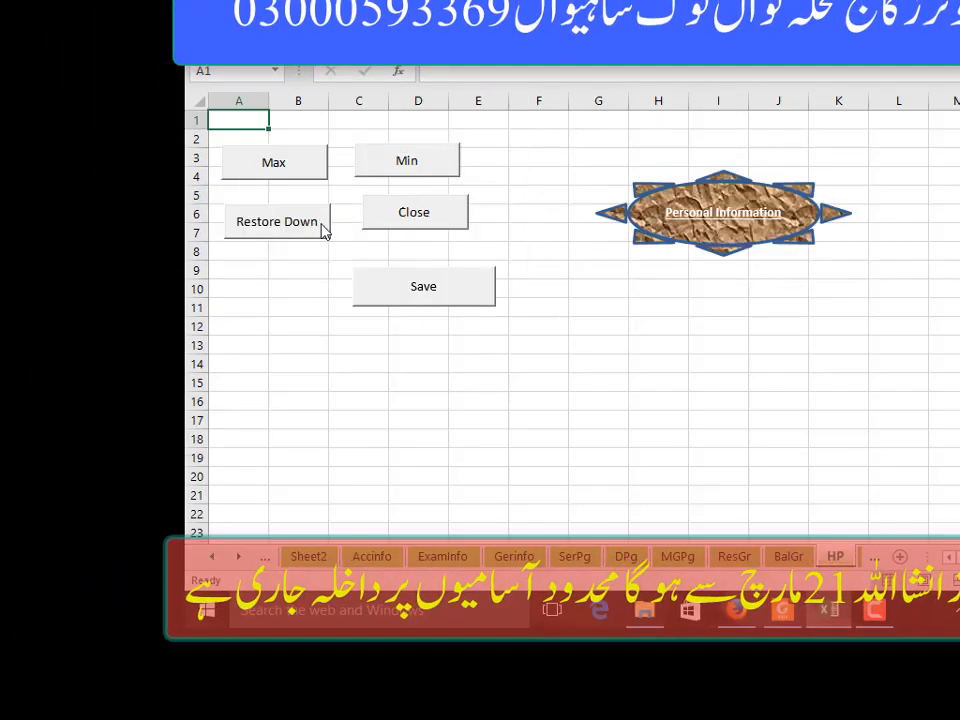
Test the home page's own controls for maximizing, restoring down and minimizing the workbook window
left_click(281, 168)
left_click(289, 222)
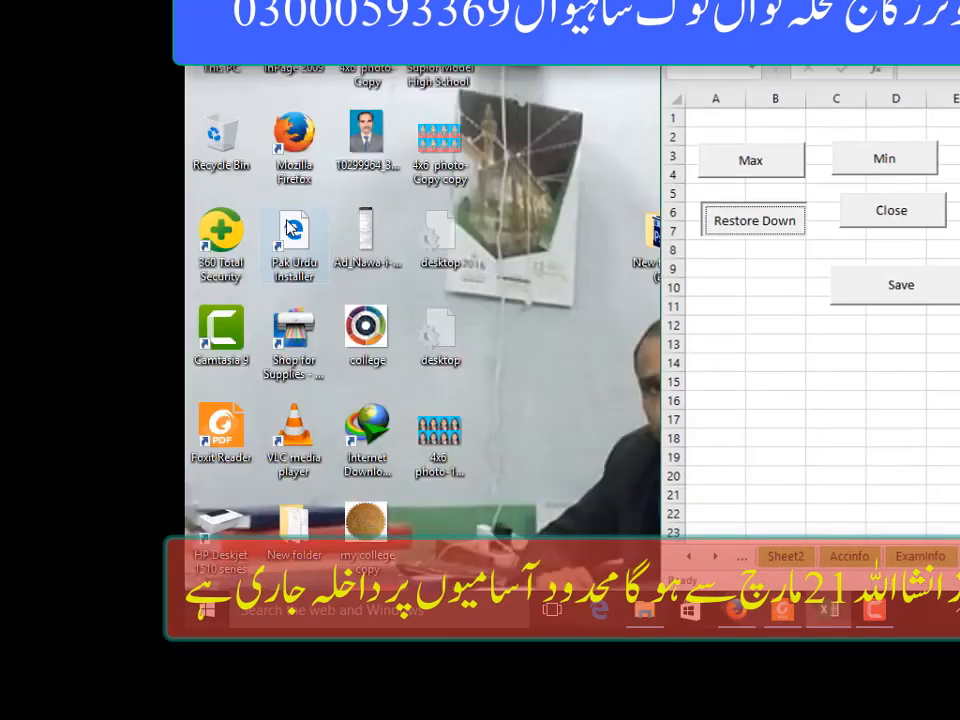
left_click(765, 164)
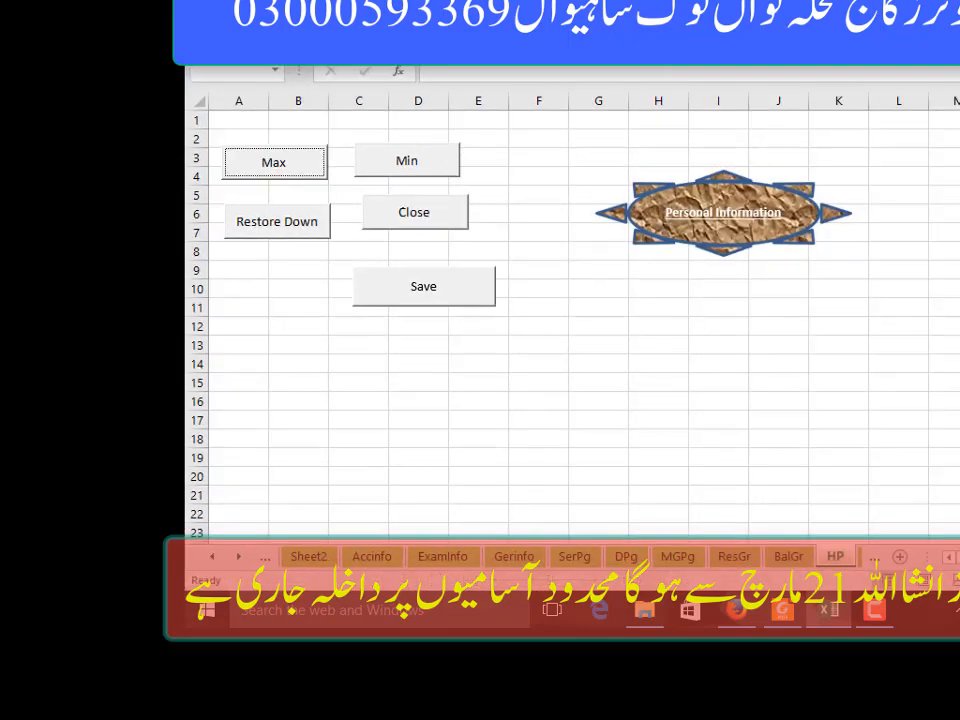
left_click(415, 167)
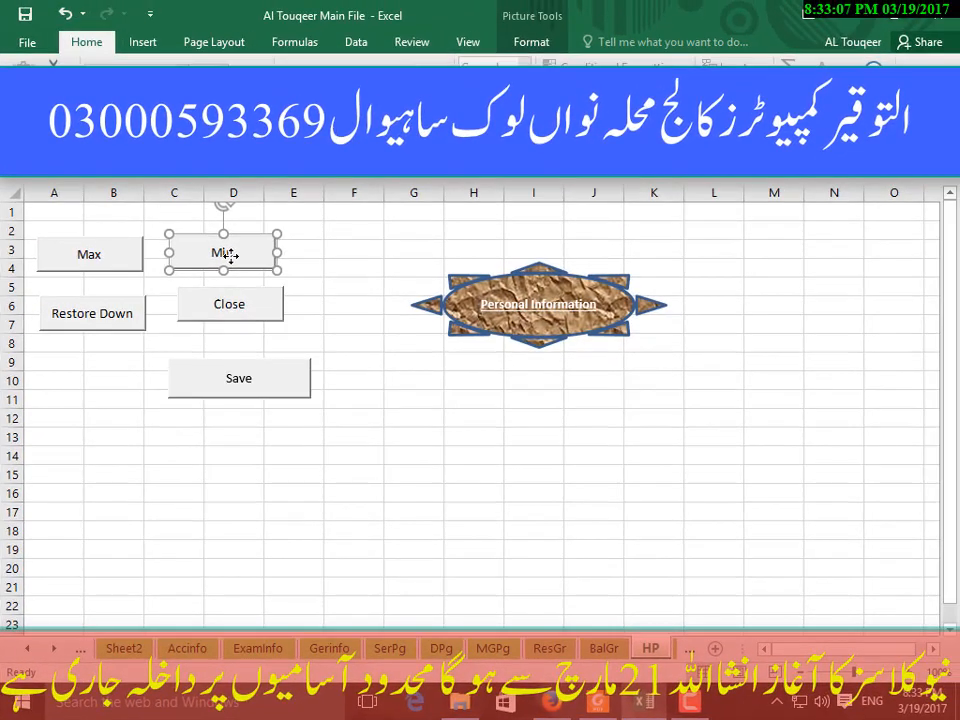
left_click(370, 245)
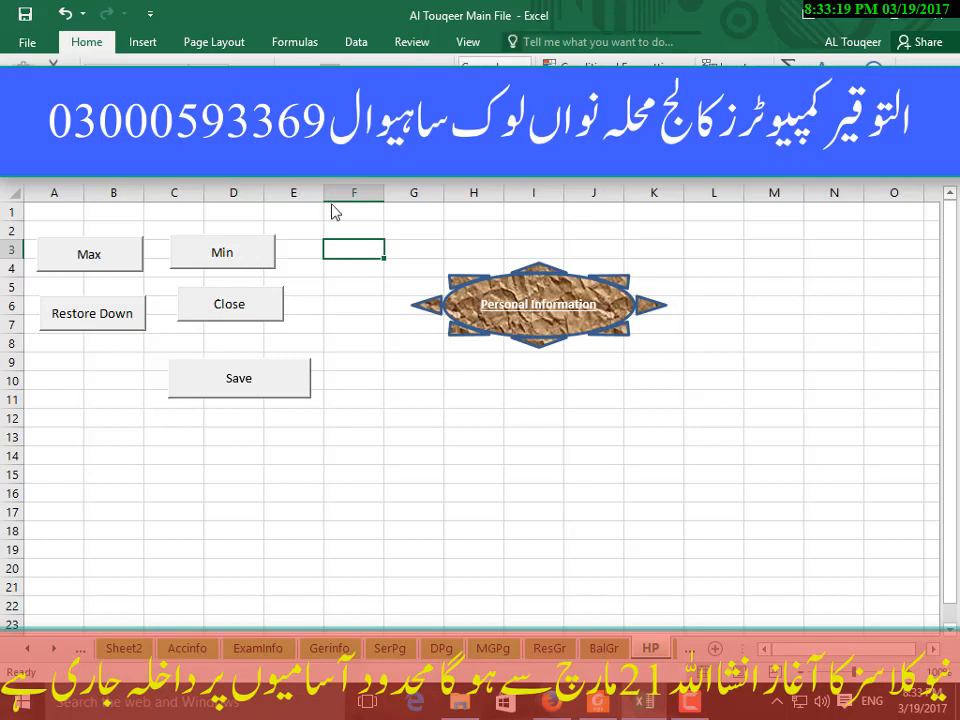
Save the workbook from the home page and follow its Personal Information link to the Perinfo sheet
left_click(262, 379)
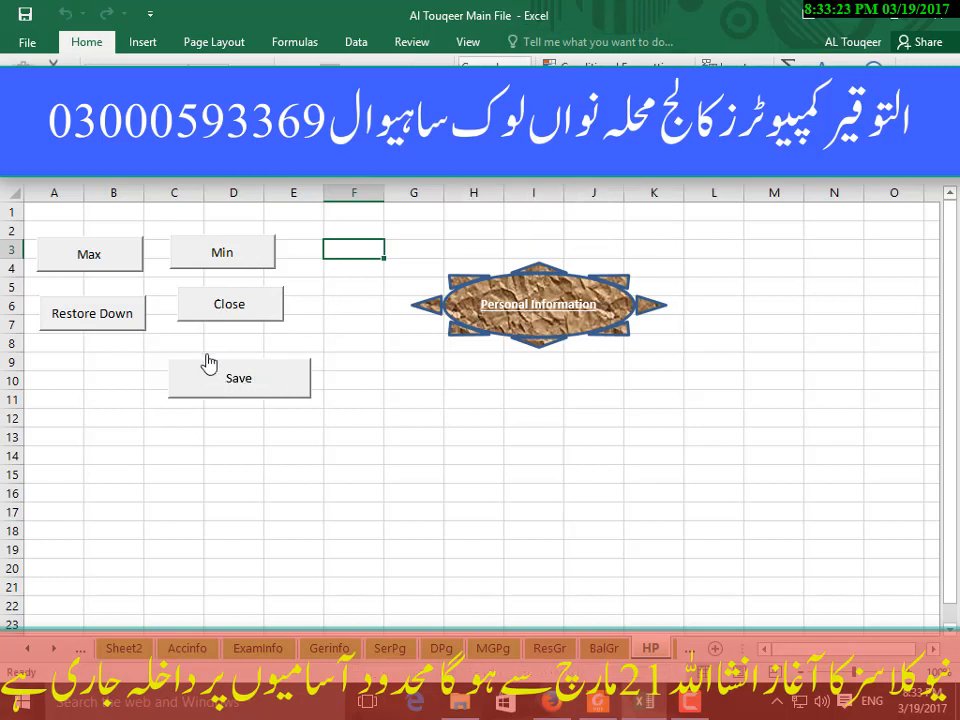
left_click(535, 299)
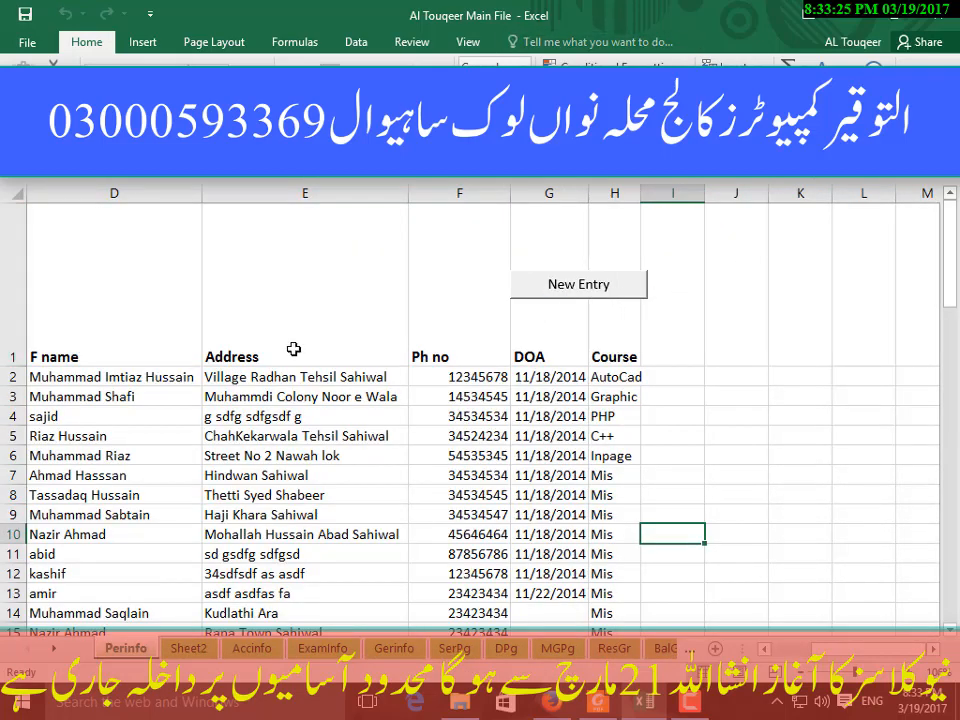
Open the new entry form on the Perinfo sheet, examine its fields and close the form without adding a record
left_click_drag(877, 654, 832, 653)
left_click(888, 285)
left_click_drag(440, 38, 258, 43)
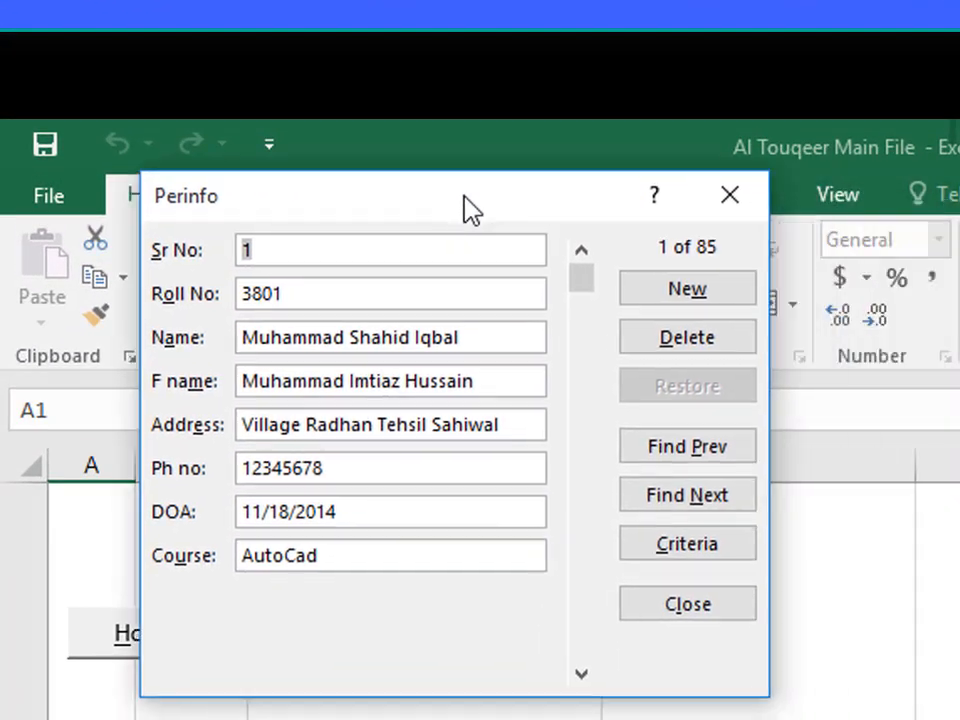
left_click_drag(470, 210, 399, 127)
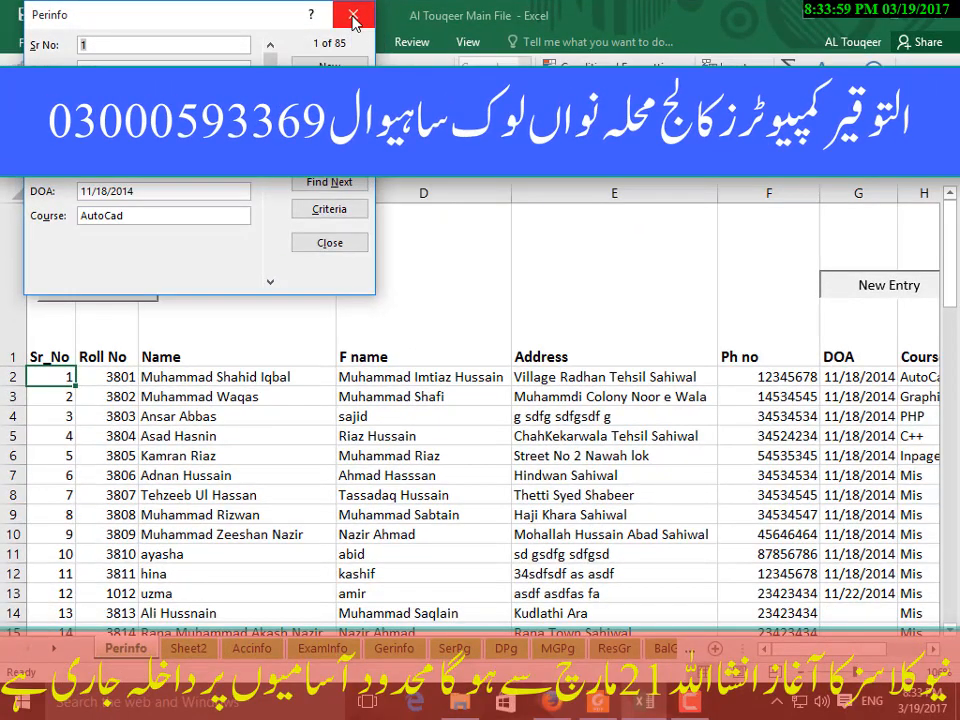
left_click(353, 16)
left_click(578, 554)
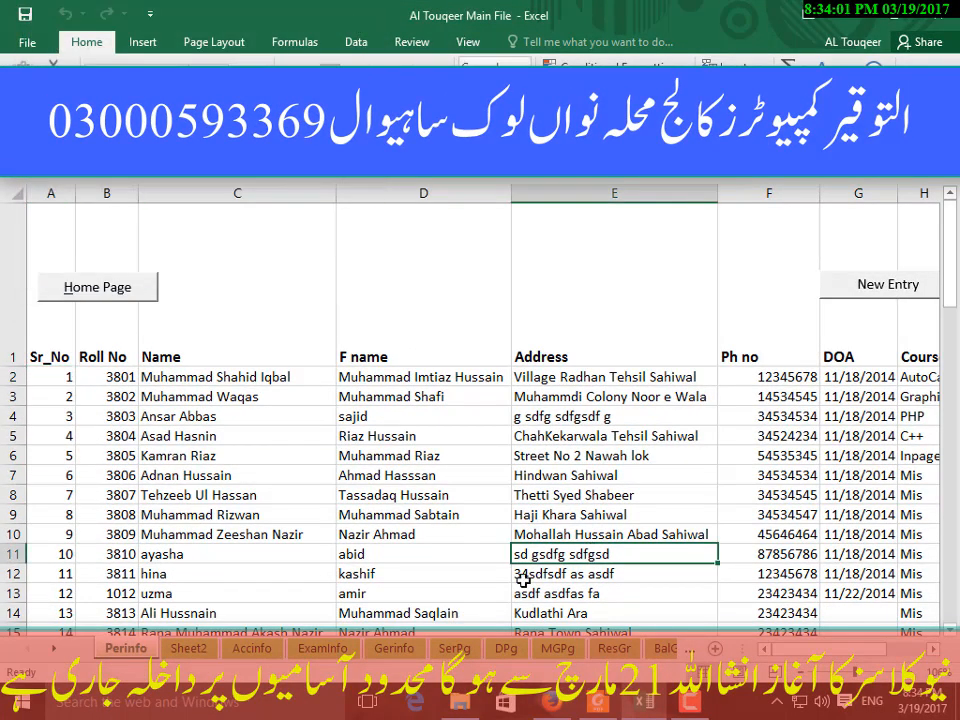